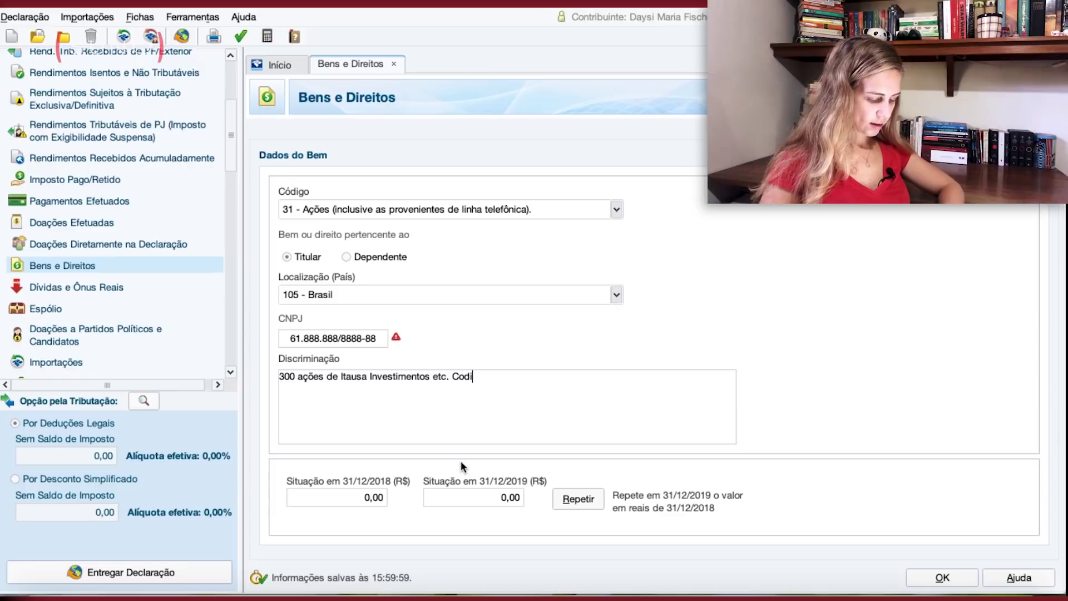
Finish the Itausa description with ticker ITSA4 and enter 1.000,00 as the 2018 value.
text(:)
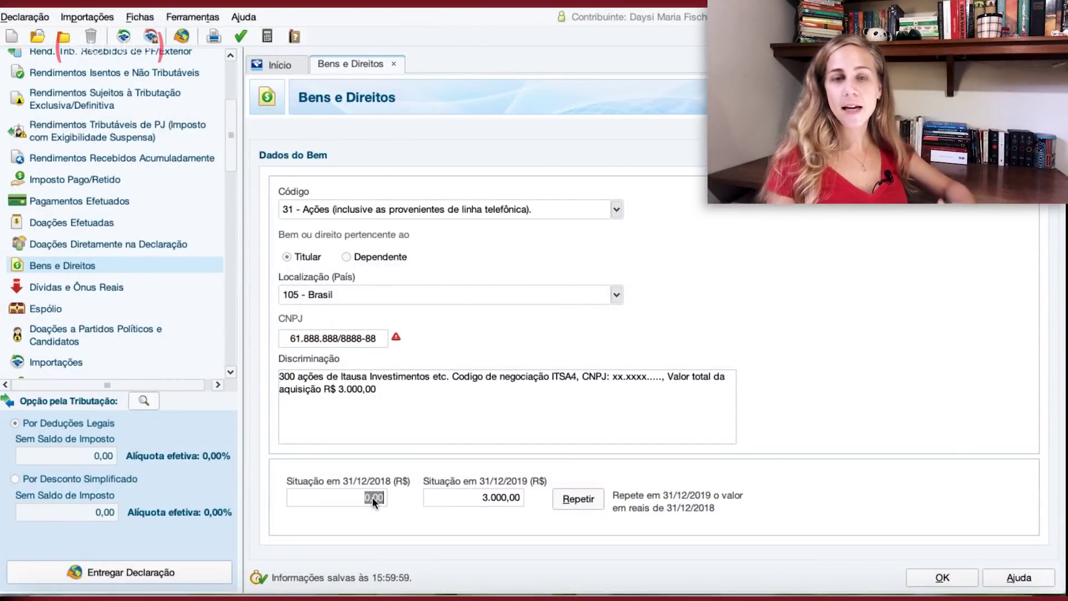
text(000)
click(422, 392)
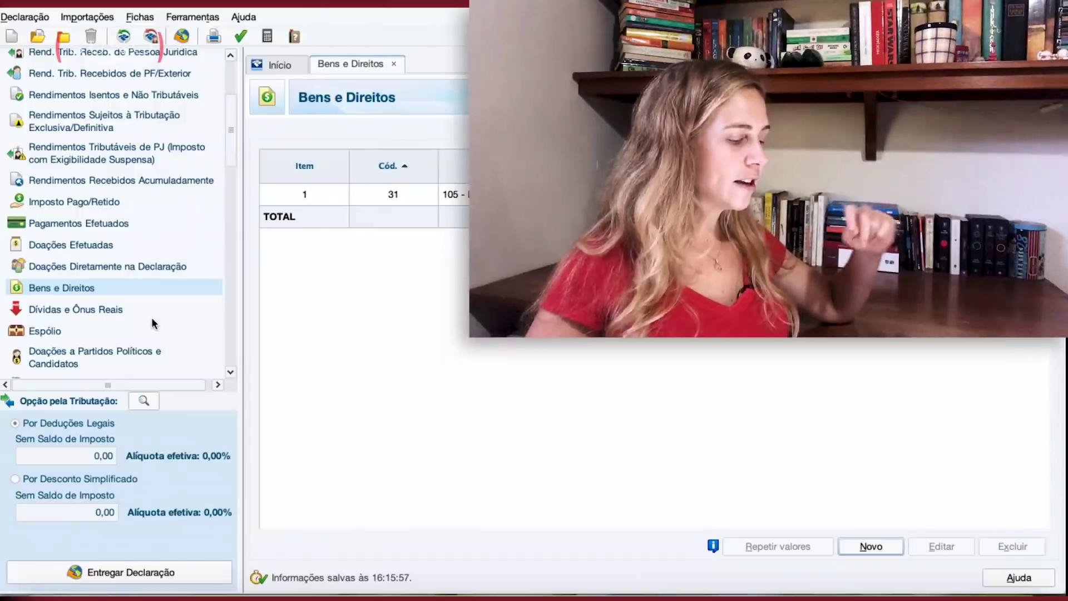
Open the Renda Variável Operações Comuns / Day-Trade form for September.
scroll(151, 317, down, 3)
scroll(151, 317, down, 3)
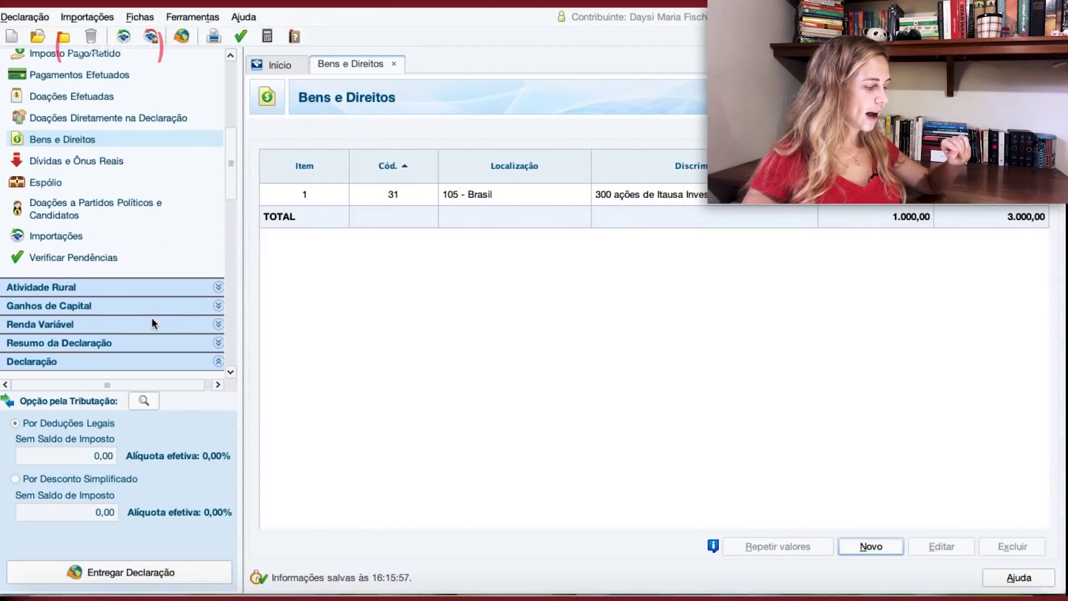
click(63, 312)
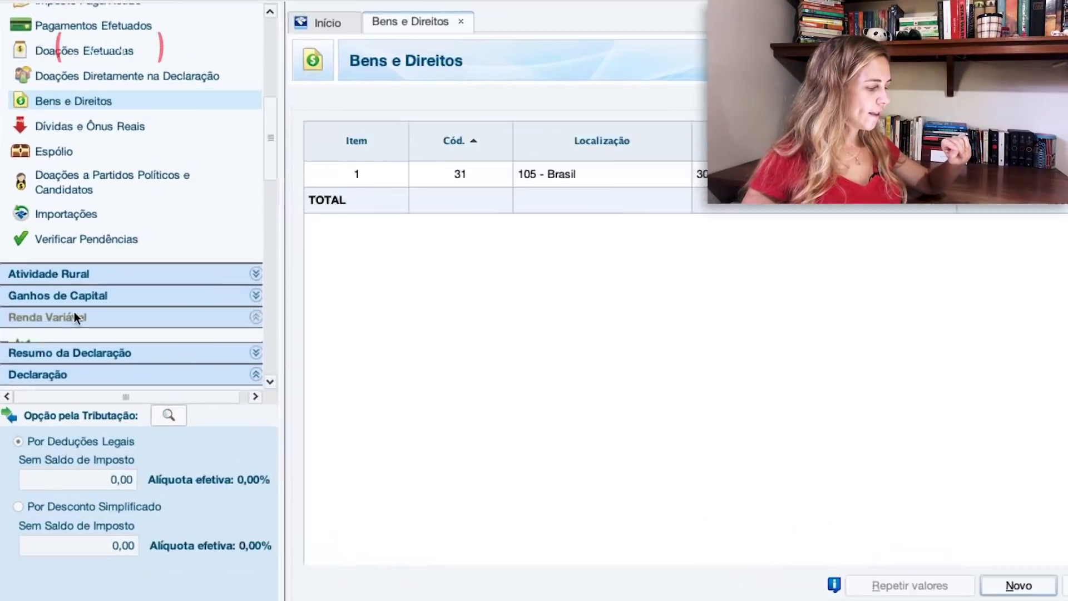
click(109, 348)
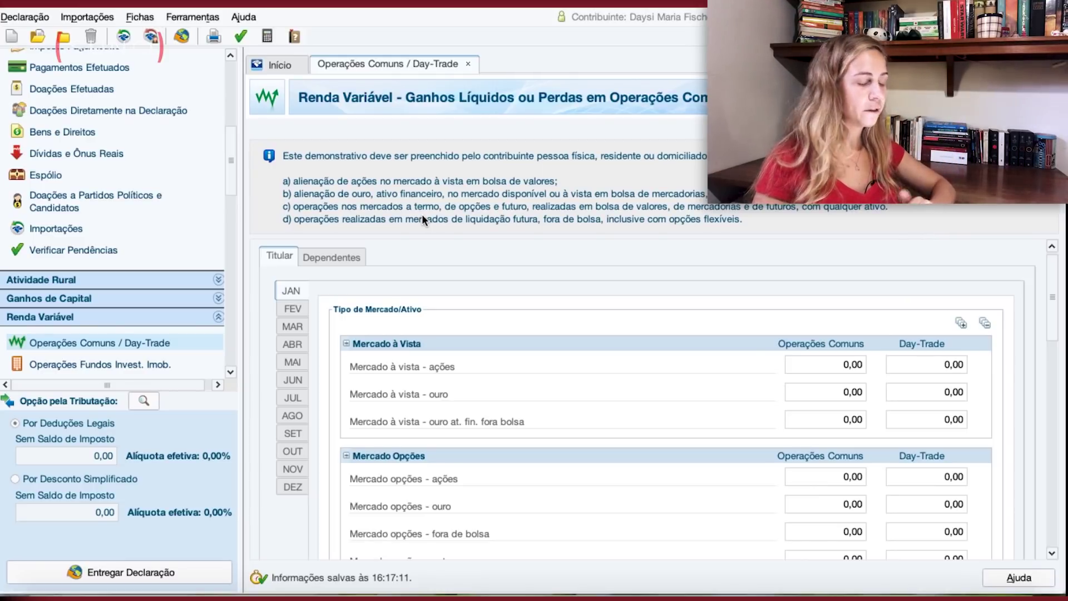
click(292, 432)
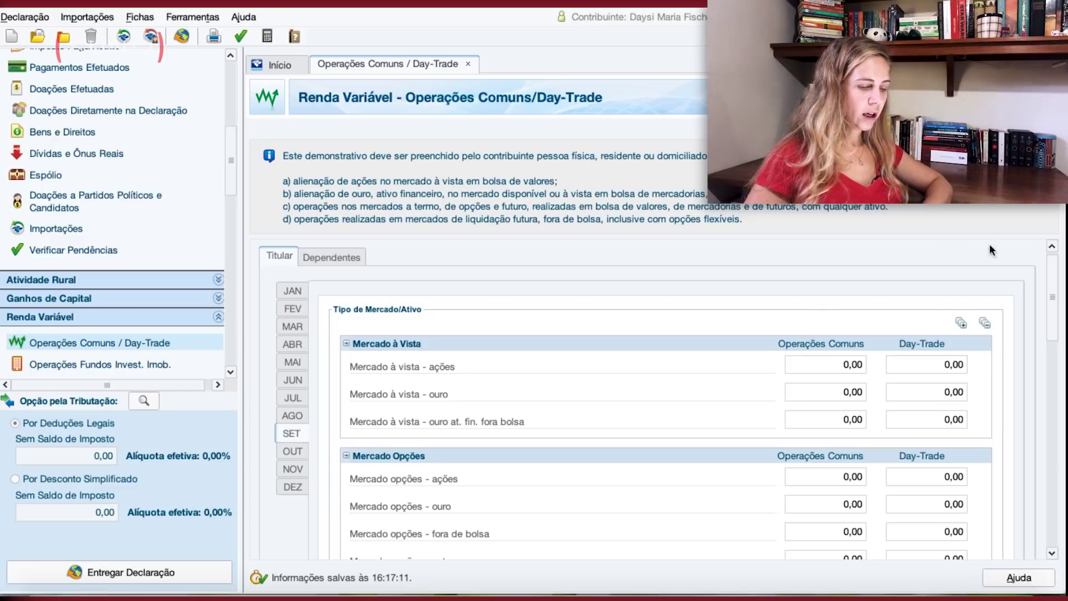
Enter 500 as September's Mercado à vista - ações common-operations gain and review the 75,00 tax due.
drag(1050, 286, 844, 323)
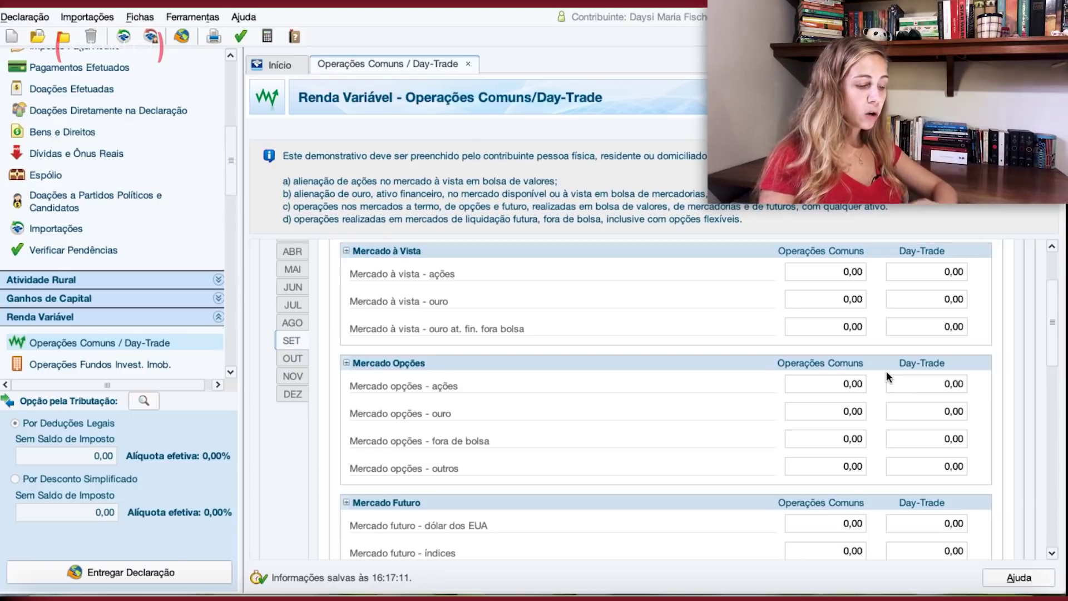
click(851, 277)
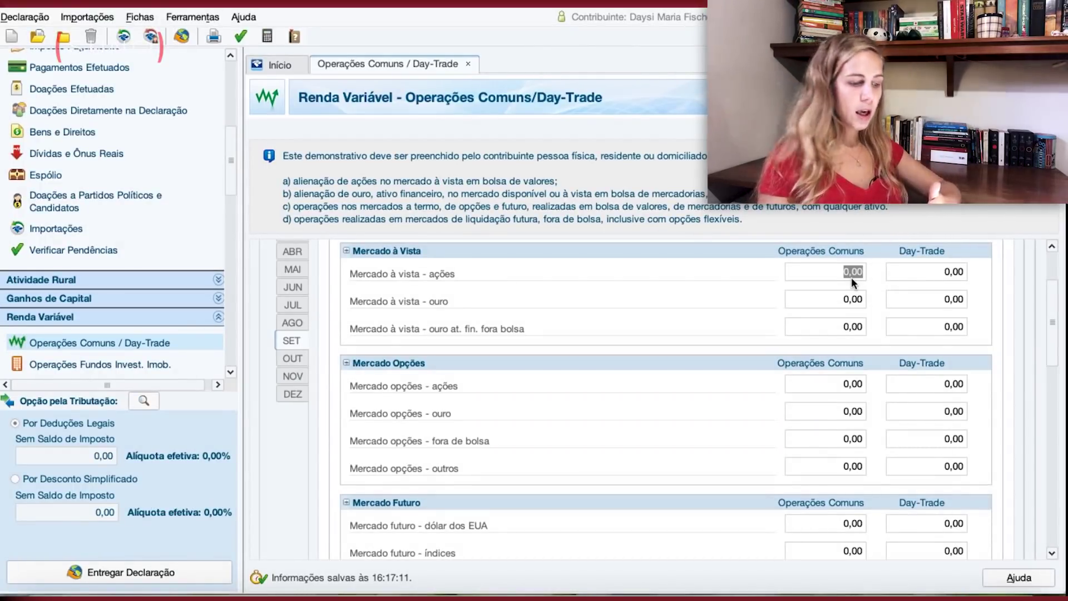
text(500)
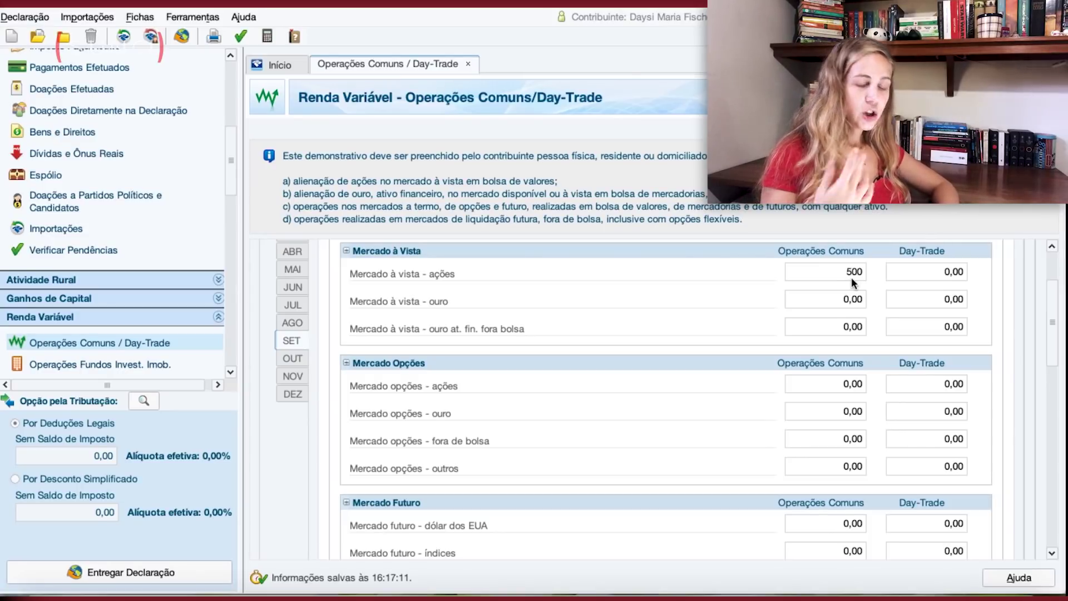
click(1051, 392)
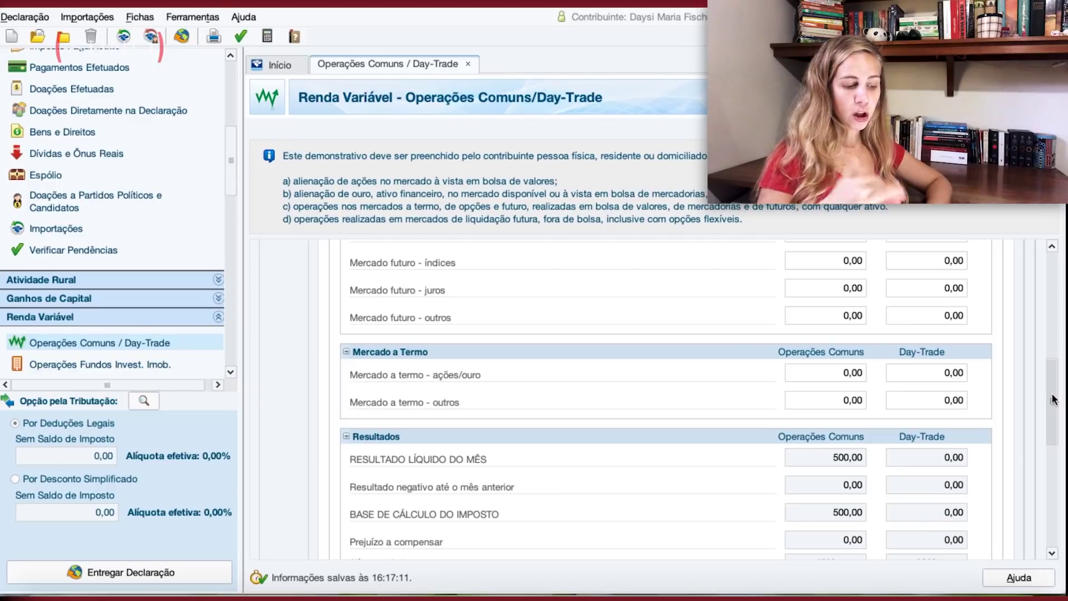
scroll(1055, 413, down, 1)
drag(1055, 412, 1055, 426)
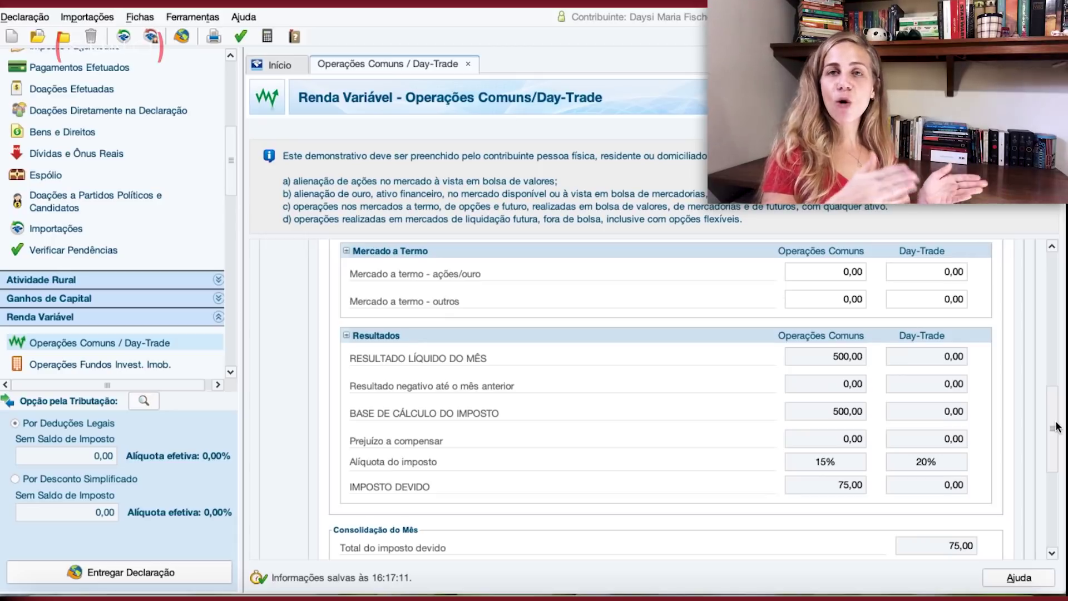
drag(1055, 426, 1064, 455)
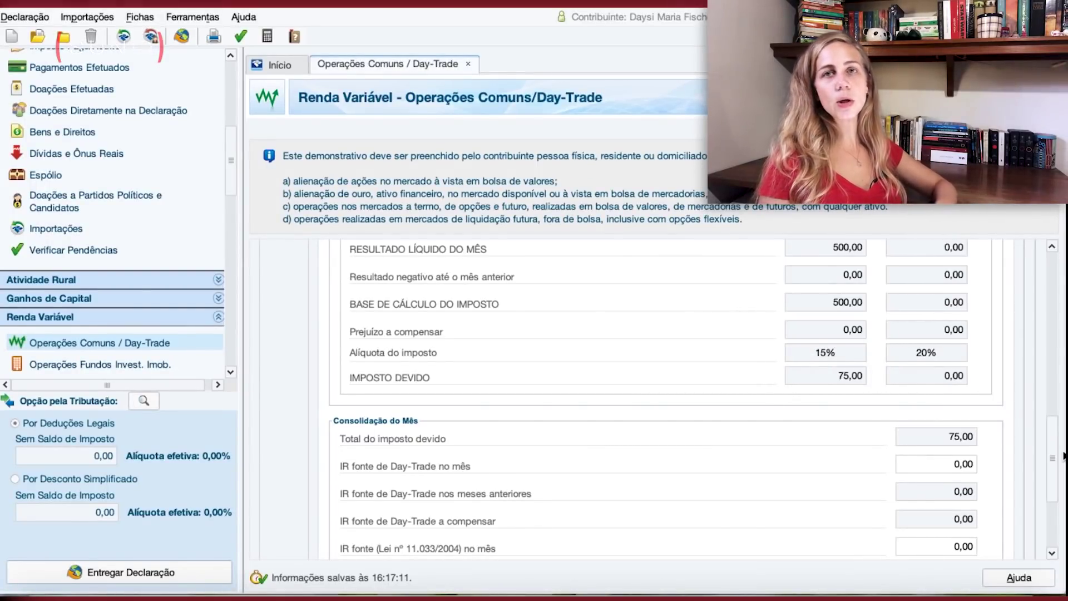
Enter 75,00 in Imposto pago under September's Consolidação do Mês.
drag(1048, 445, 1049, 511)
click(954, 492)
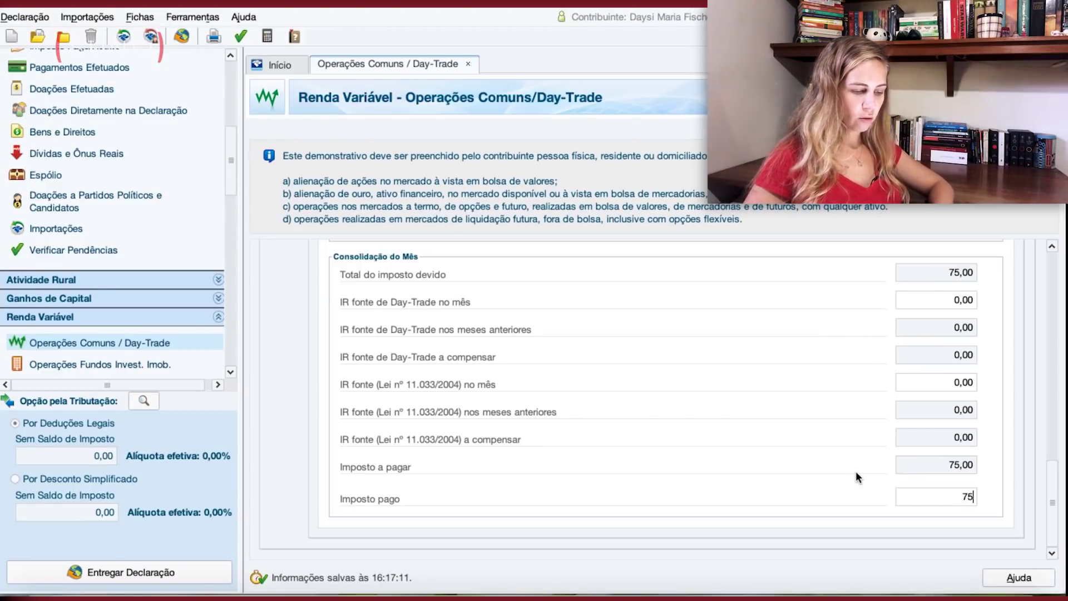
click(959, 463)
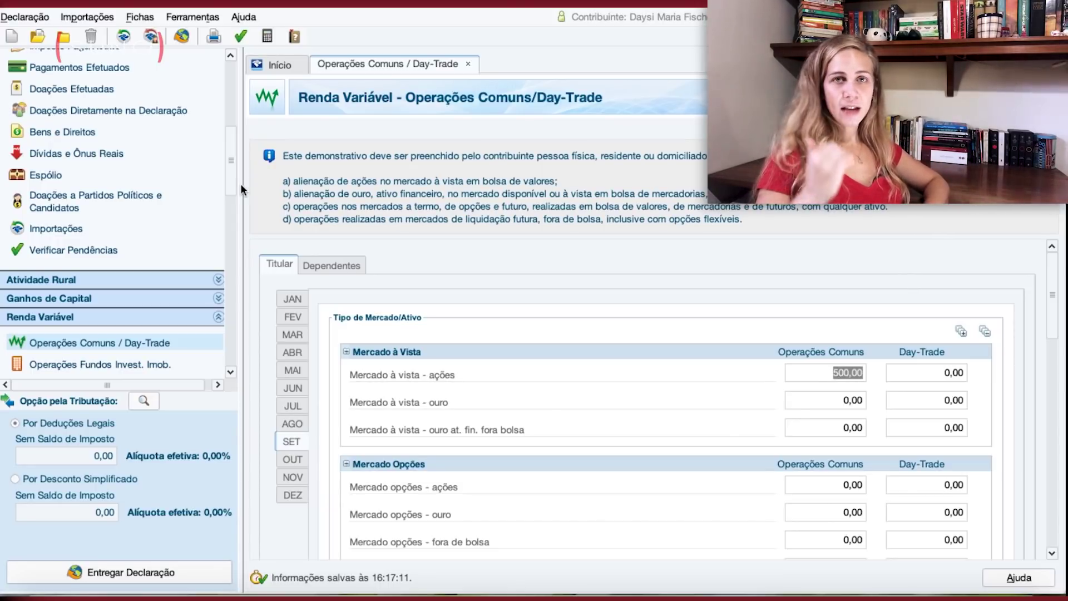
In Rendimentos Isentos, save a code 20 share-gains entry for the Titular with Valor 500.
scroll(237, 149, up, 8)
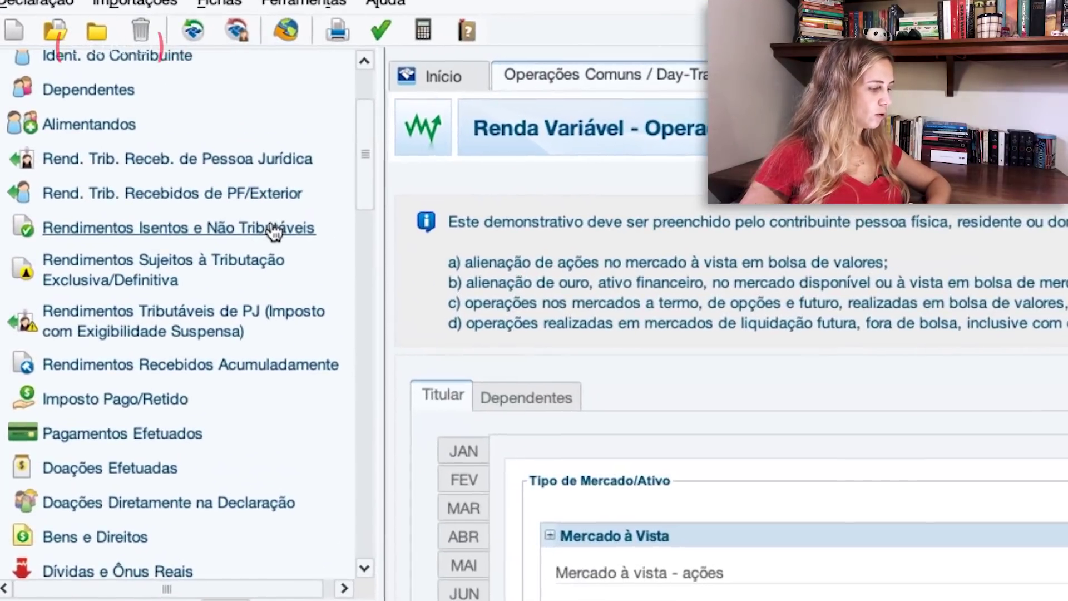
click(270, 226)
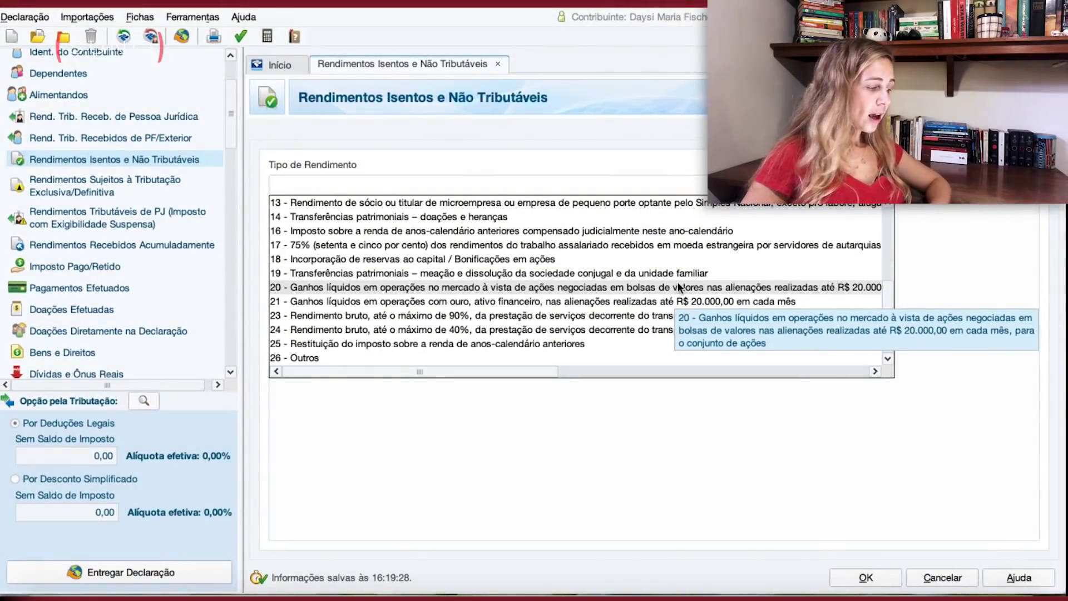
click(678, 284)
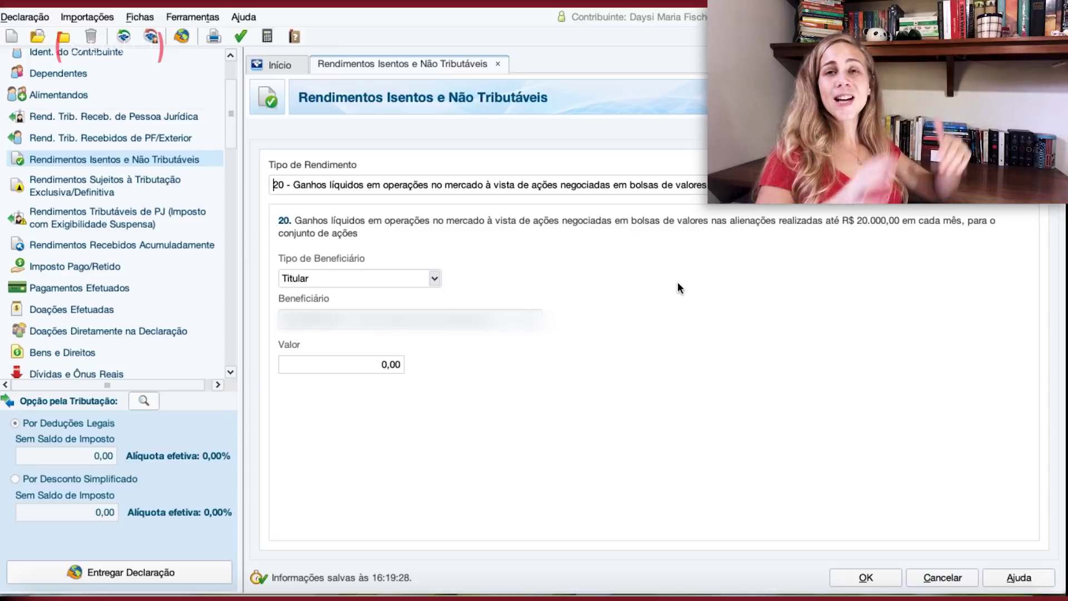
click(413, 278)
click(401, 293)
click(376, 363)
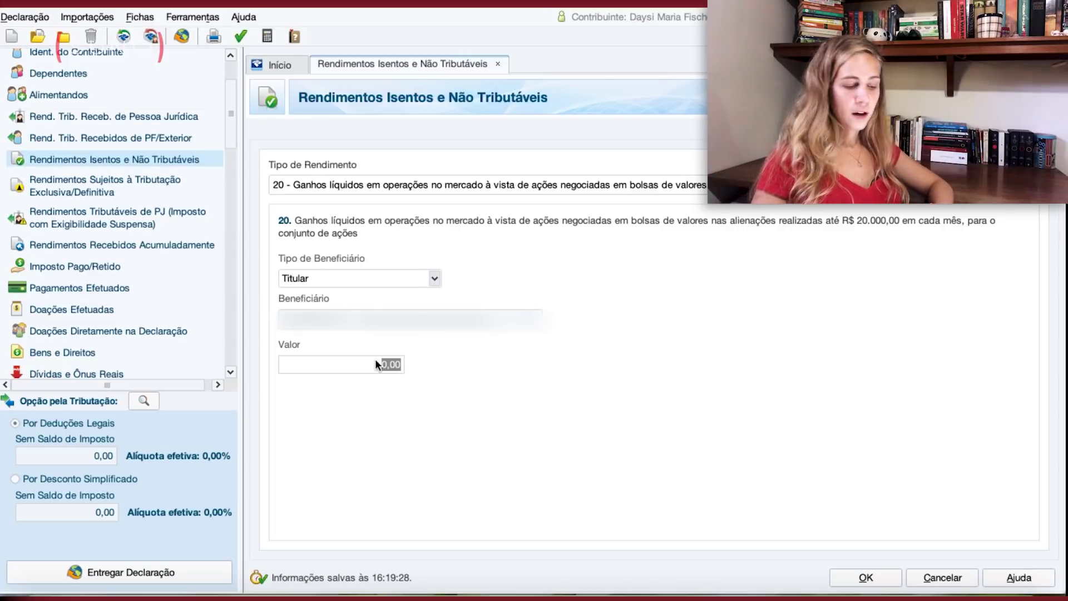
text(500)
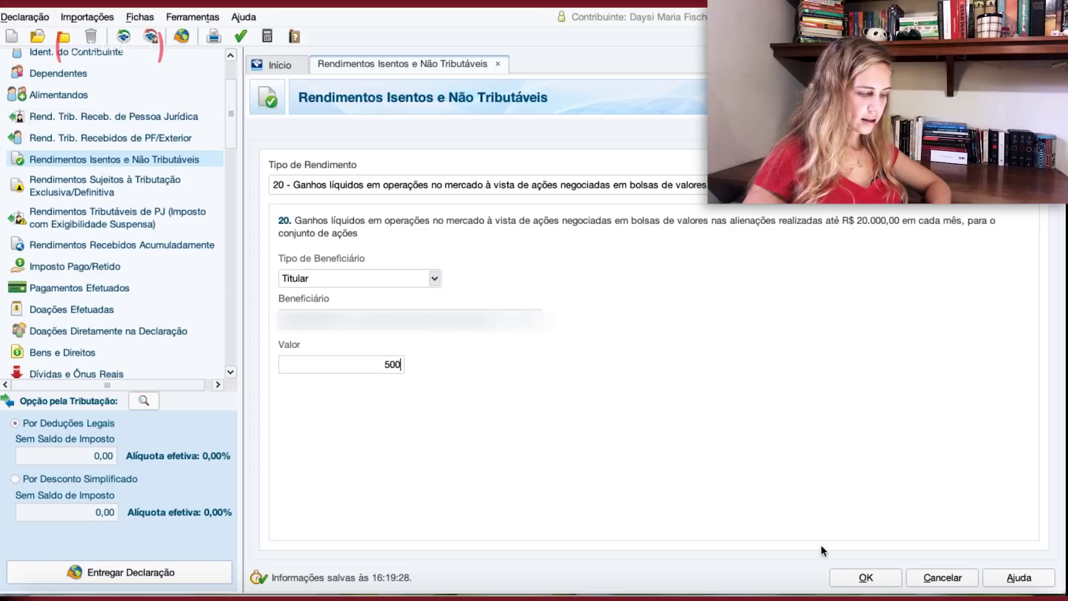
click(866, 576)
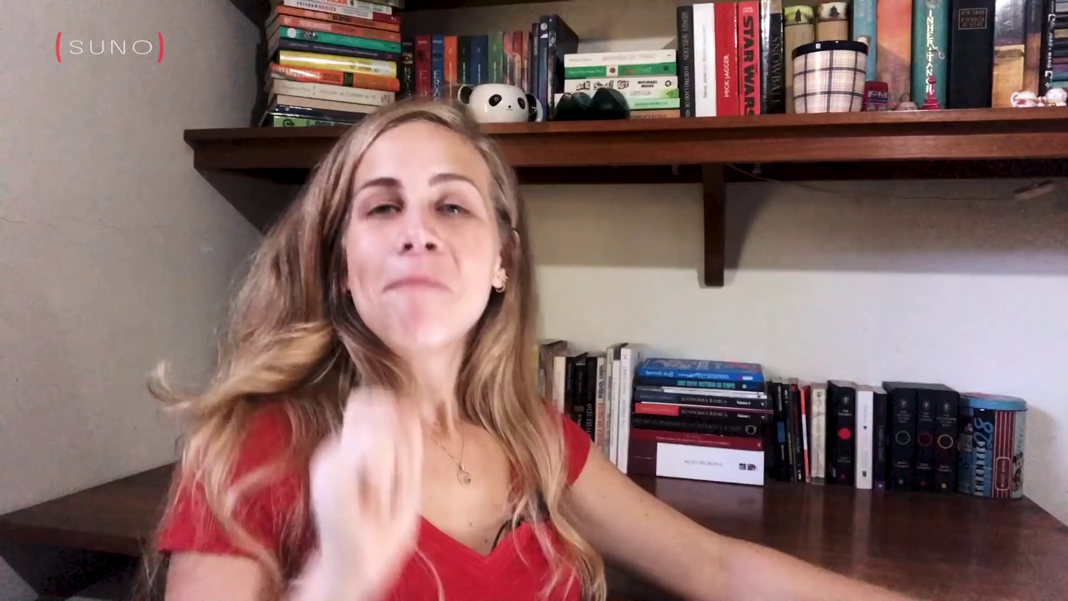
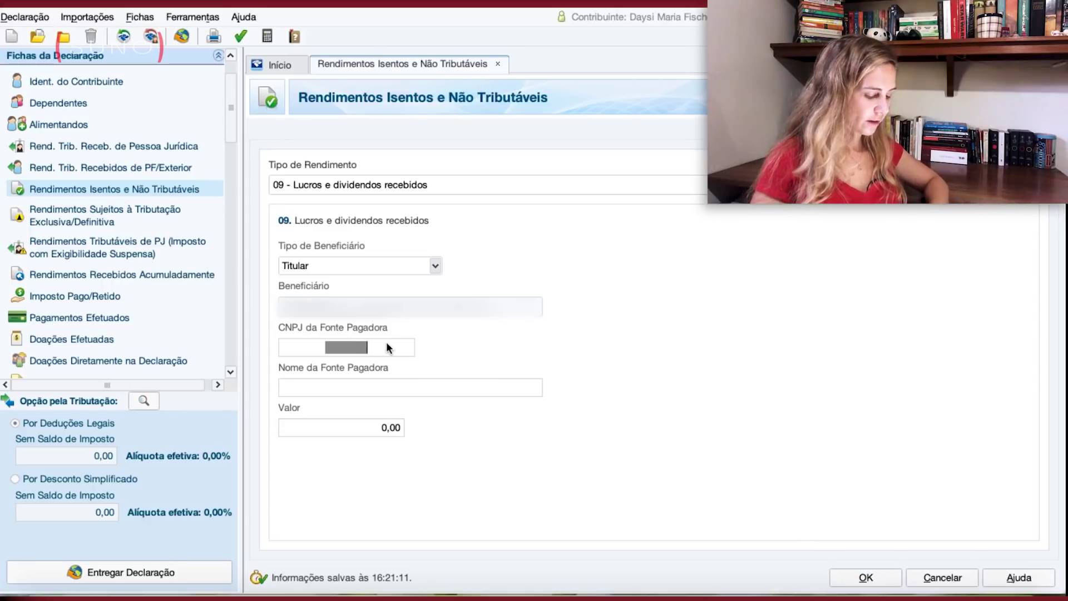
Save the 200,00 dividend entry from Itausa investimentos with its CNPJ filled in.
text(6188888888888)
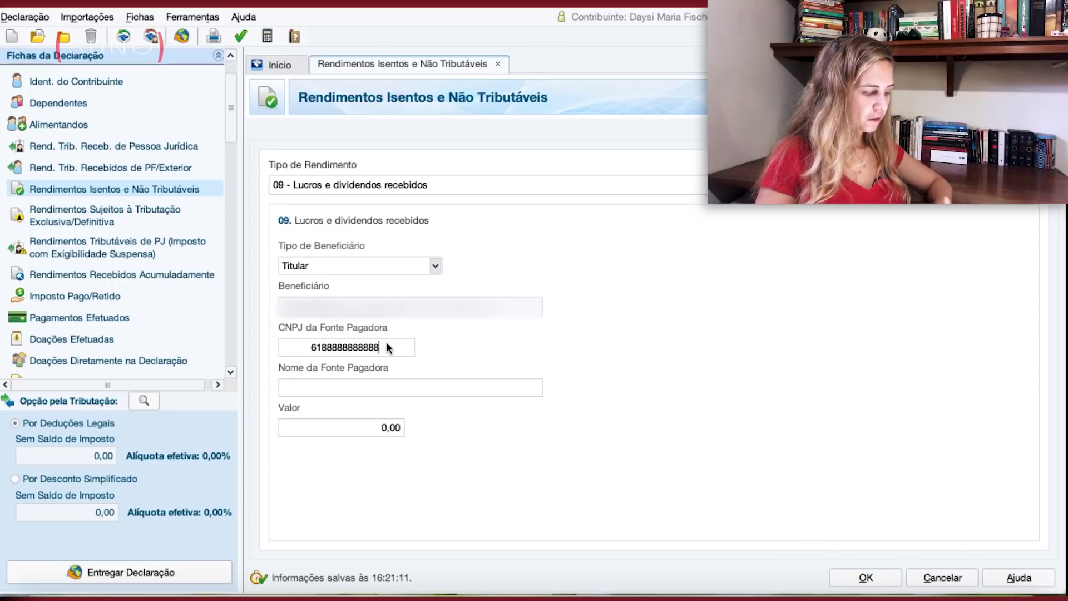
click(400, 389)
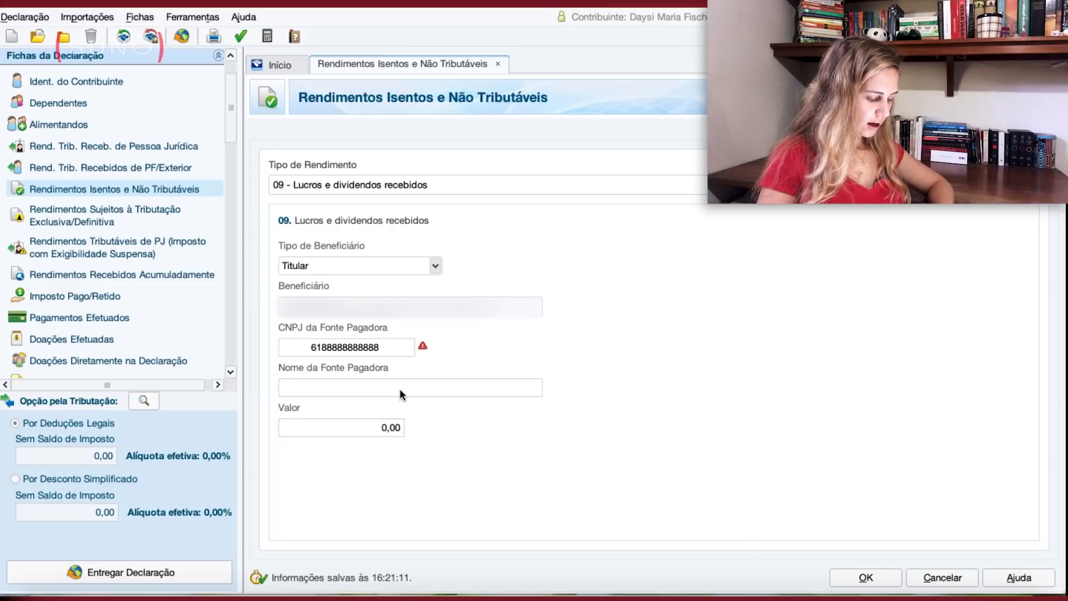
text(Itausa)
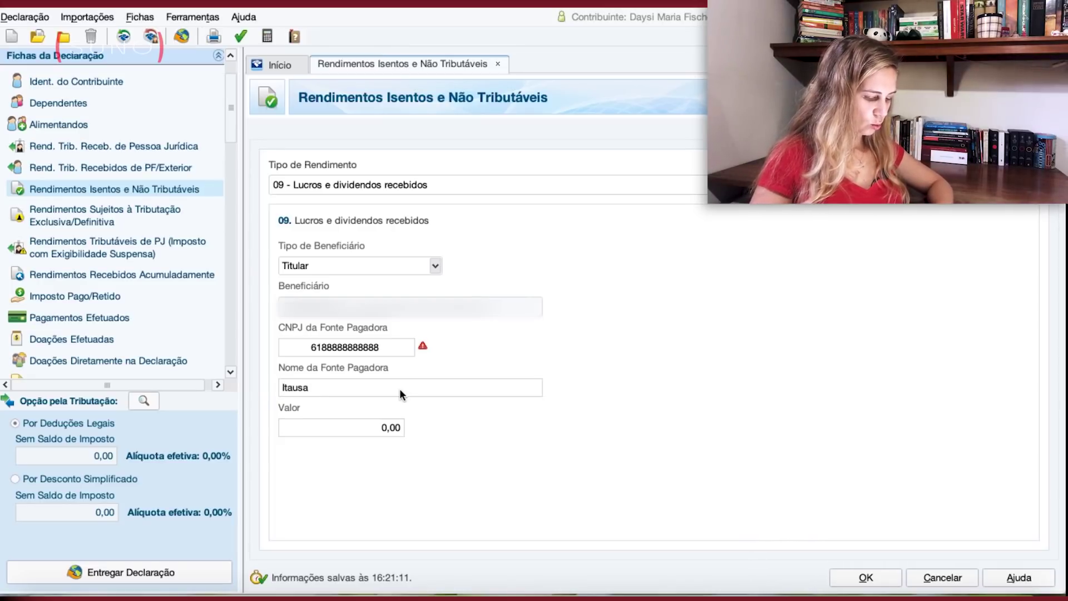
text( investimento)
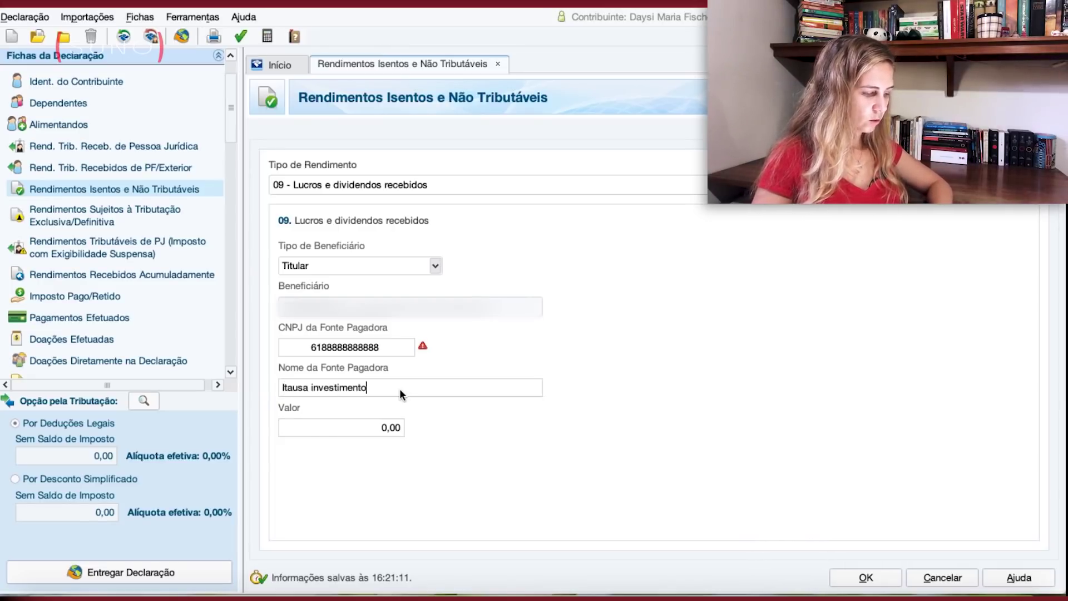
text(s)
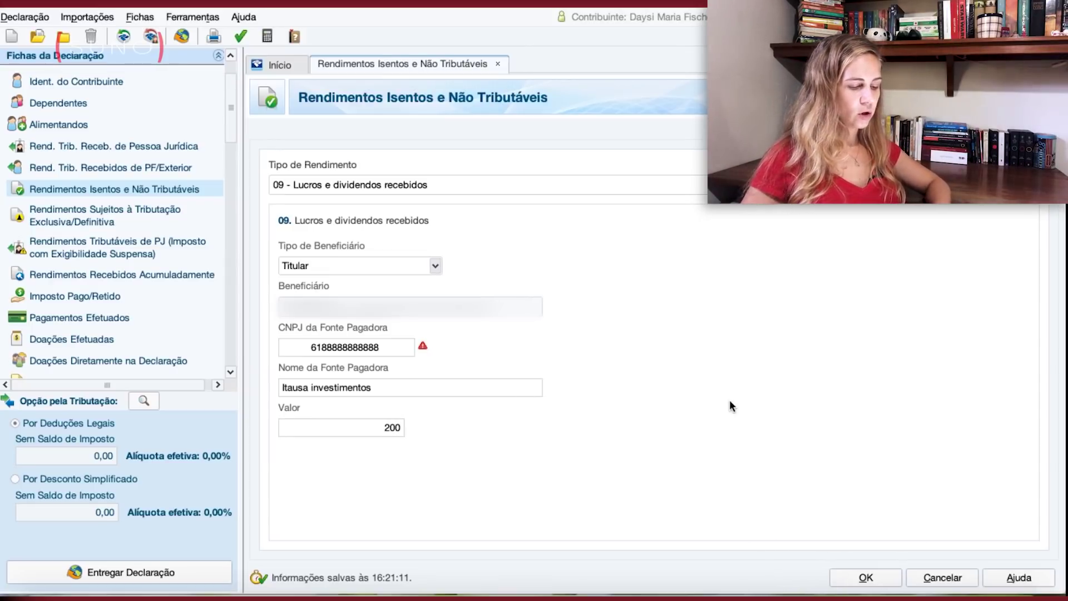
click(865, 577)
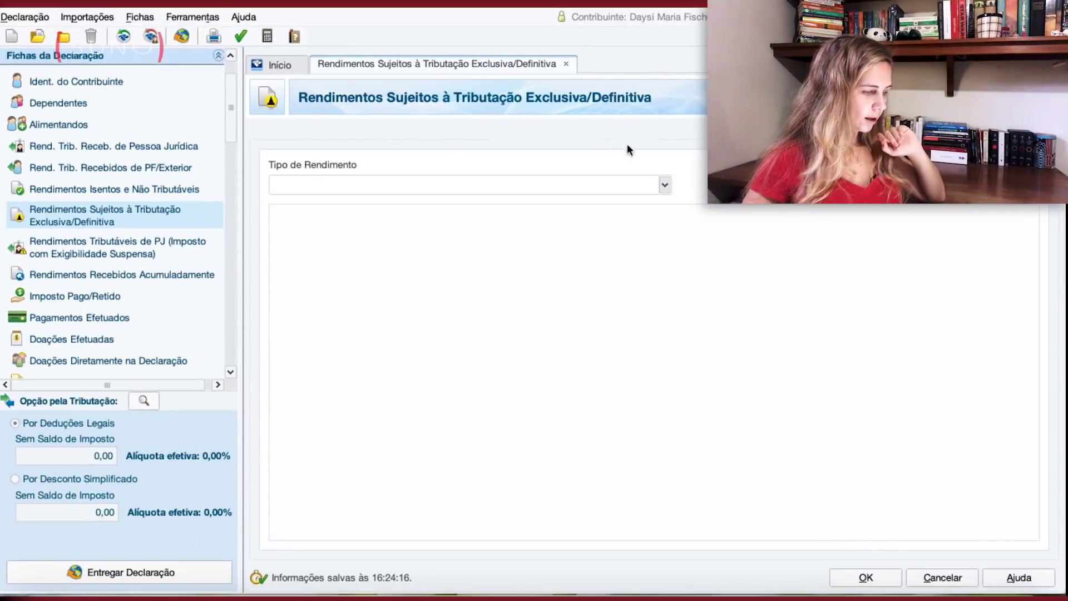
Add a 10 - Juros sobre capital próprio entry of 50 from Itausa Investimen with its CNPJ.
click(665, 185)
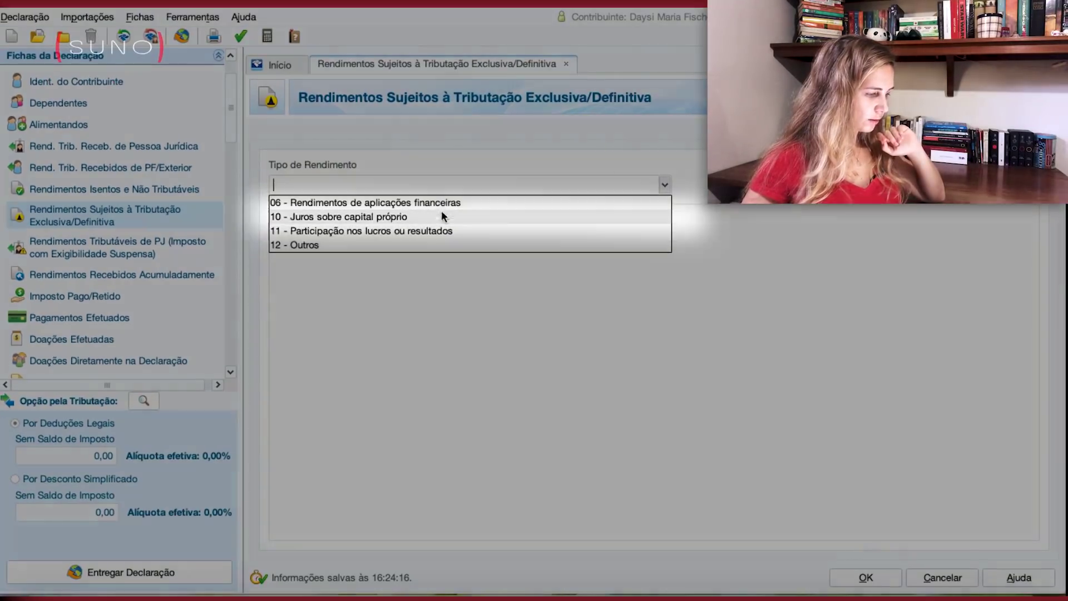
click(441, 216)
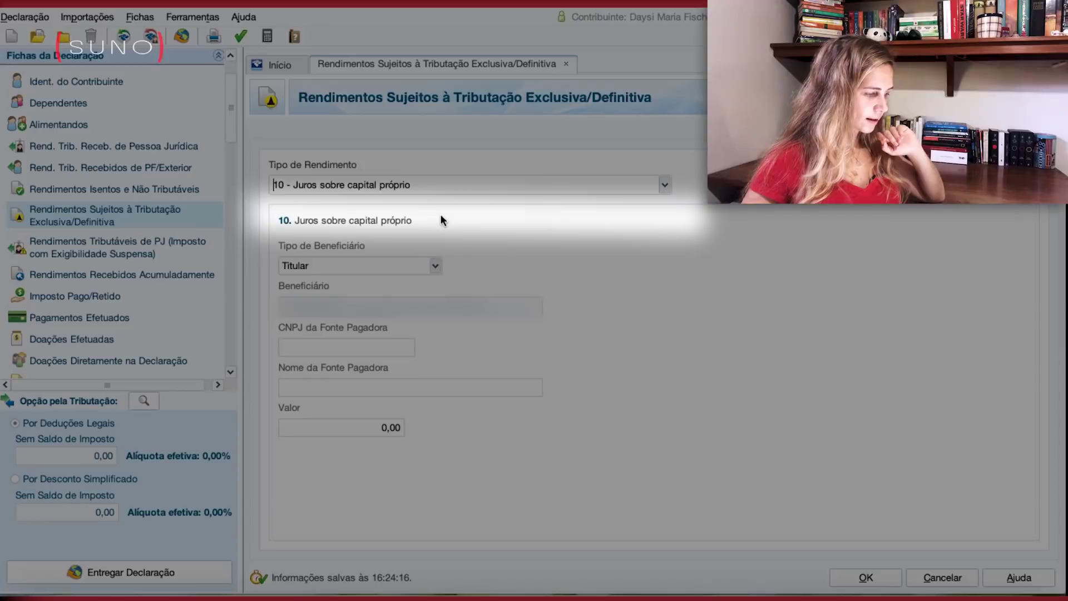
click(372, 349)
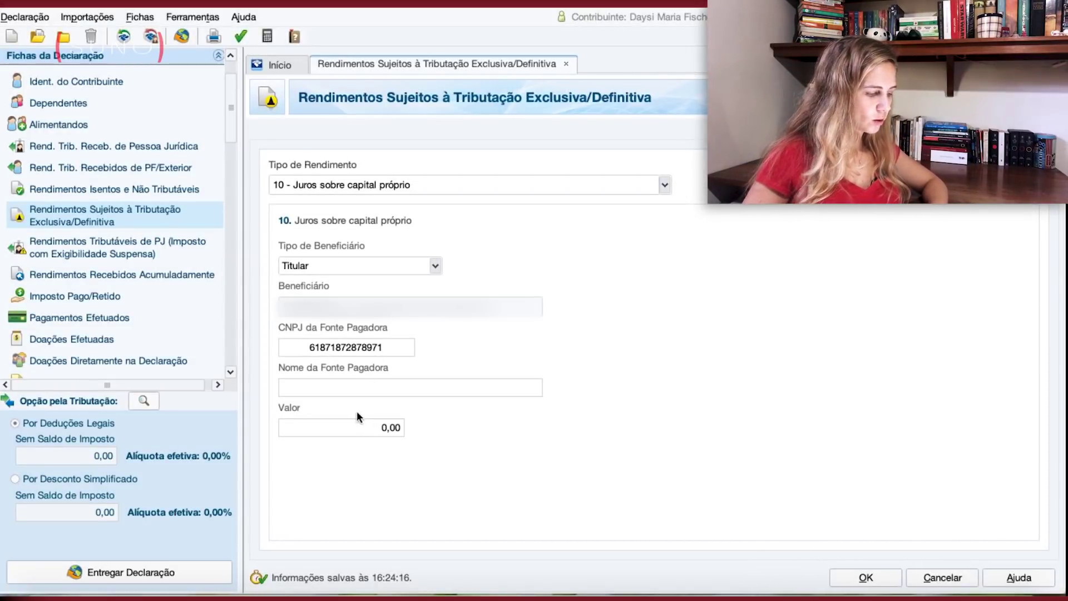
click(364, 392)
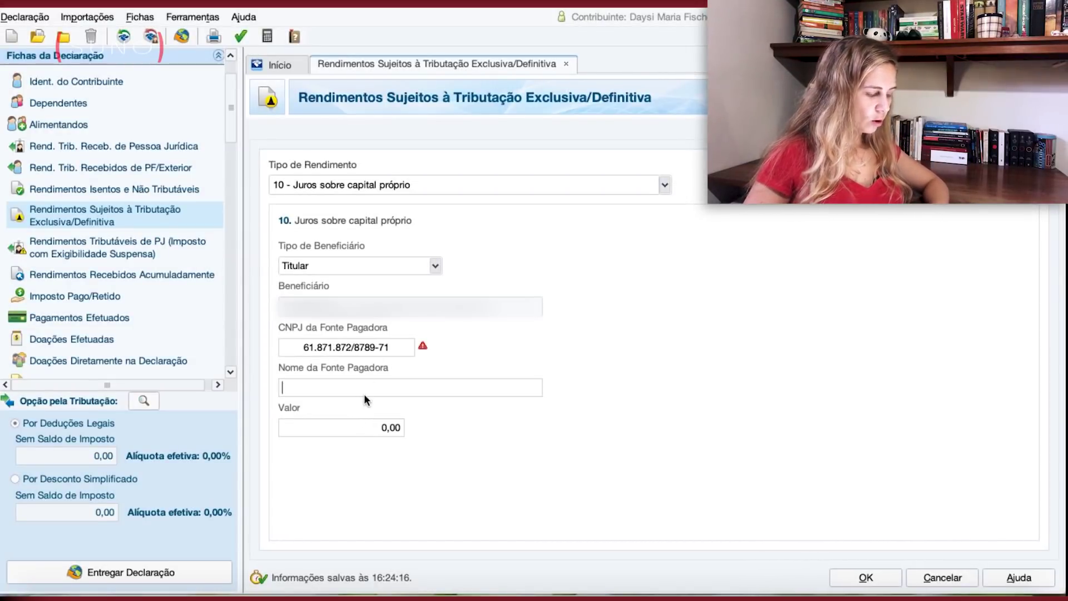
text(Itausa )
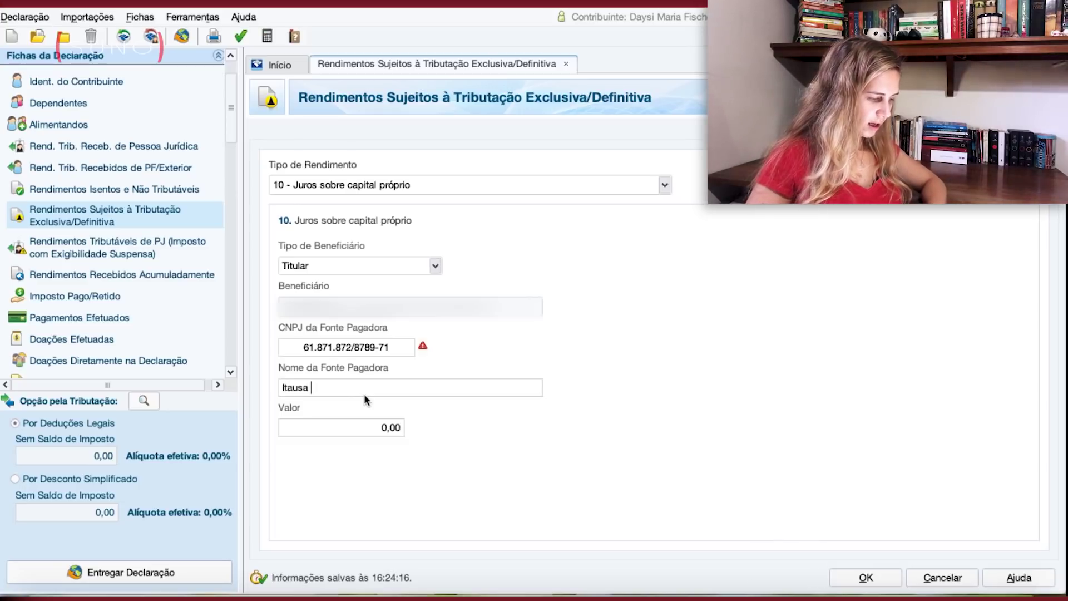
text(Investimen)
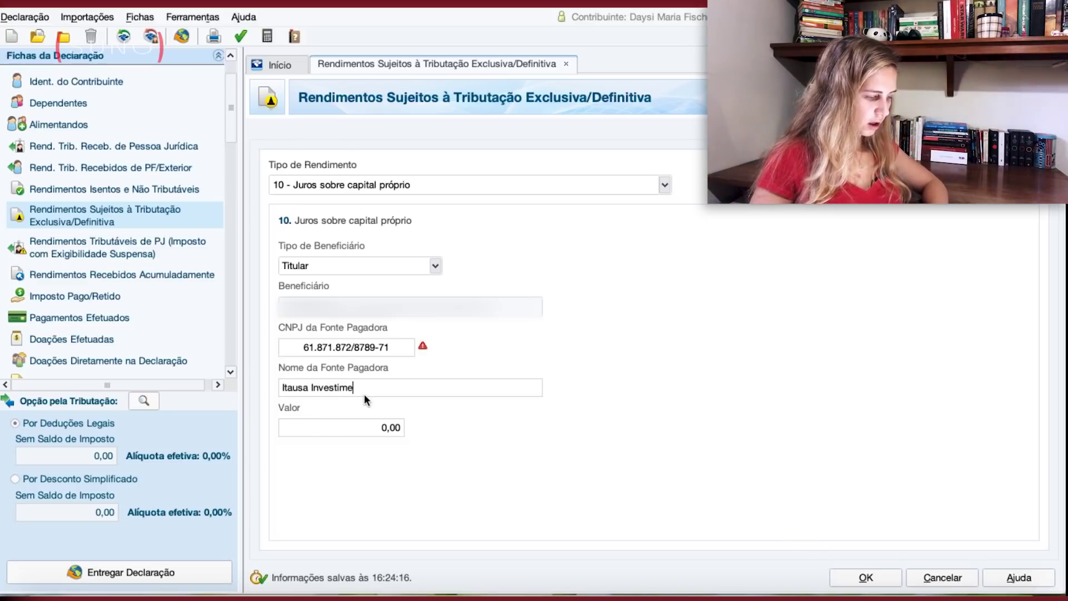
click(388, 429)
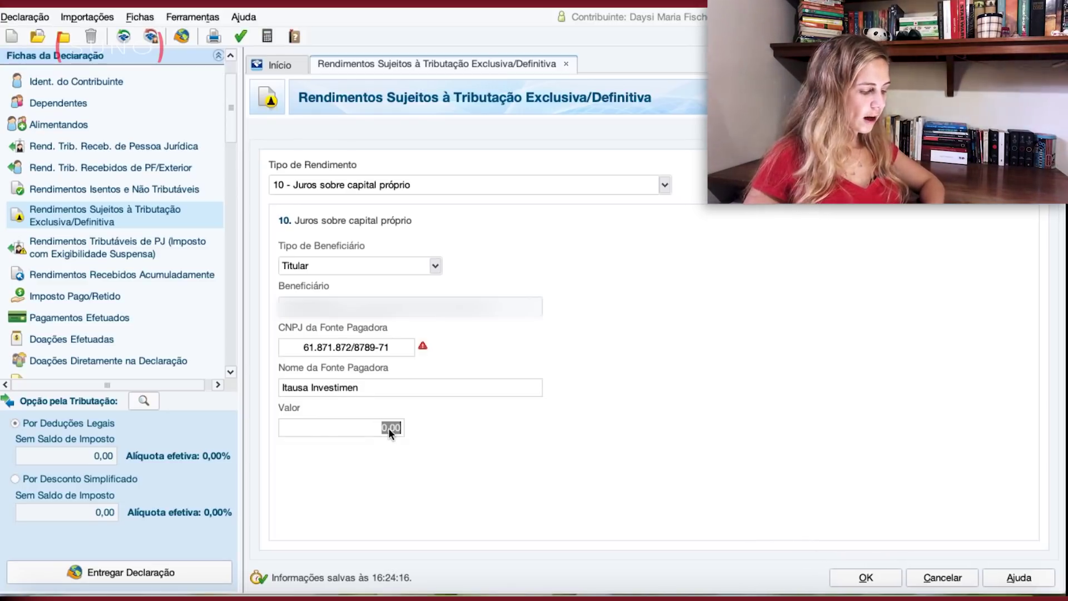
text(50)
click(864, 578)
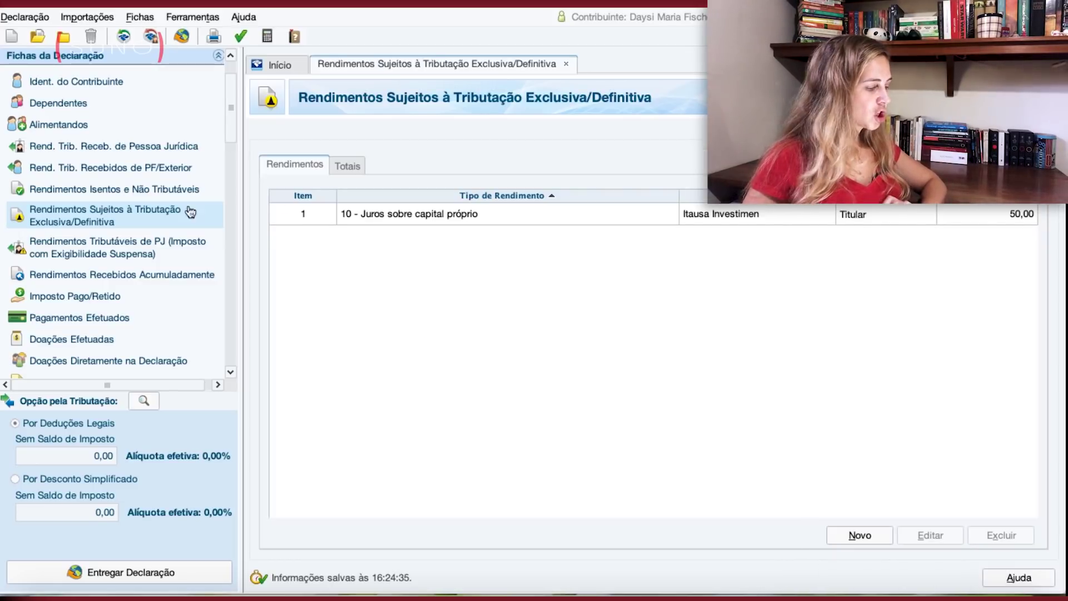
click(165, 190)
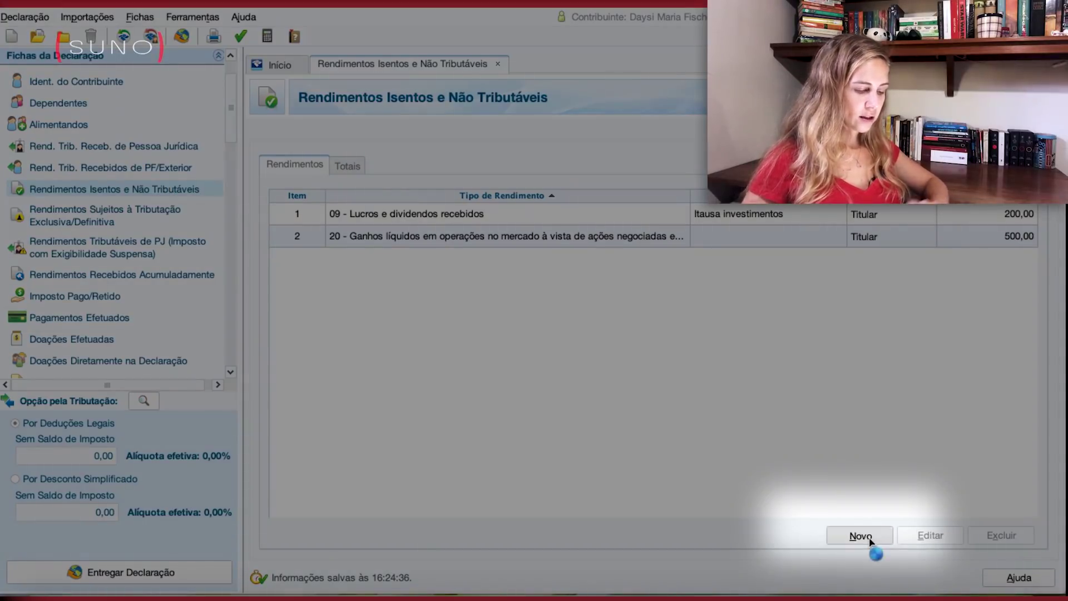
Start a 26 - Outros exempt-income entry and move through its payer, description and amount fields.
click(863, 538)
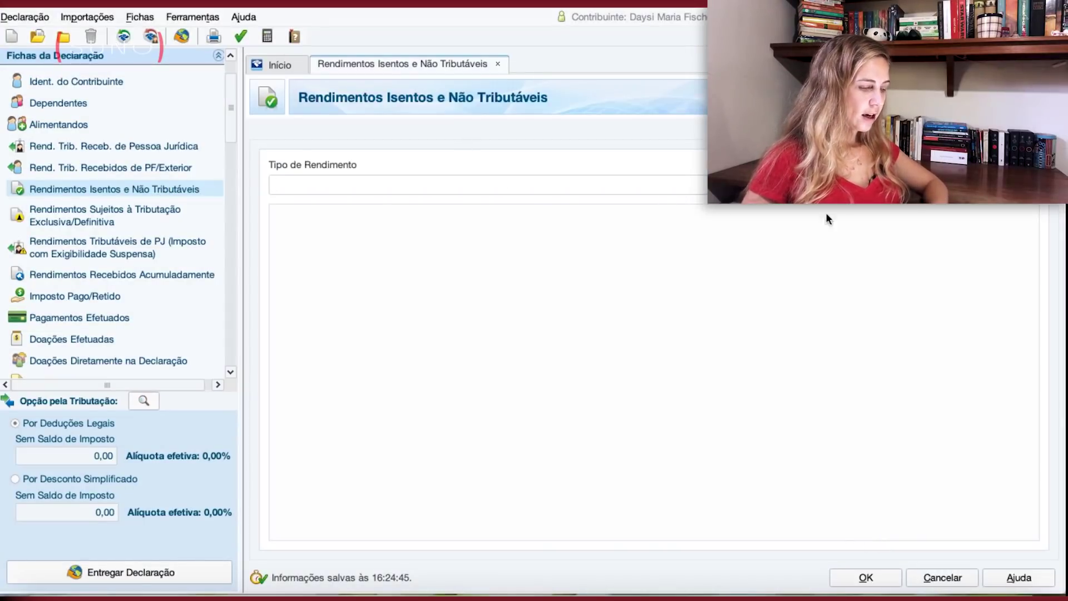
click(773, 186)
scroll(622, 246, down, 5)
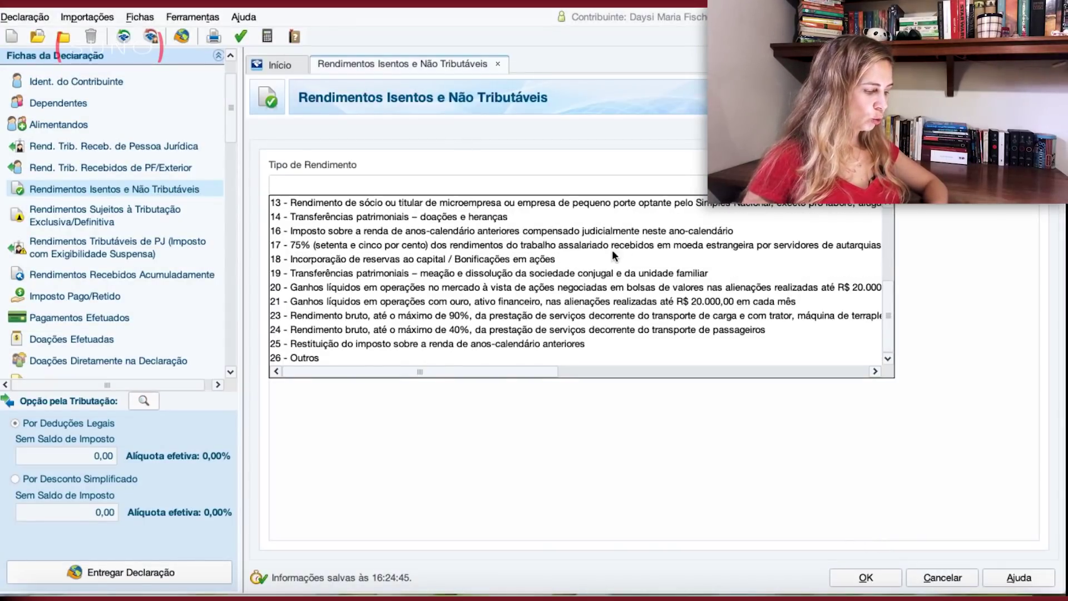
click(381, 351)
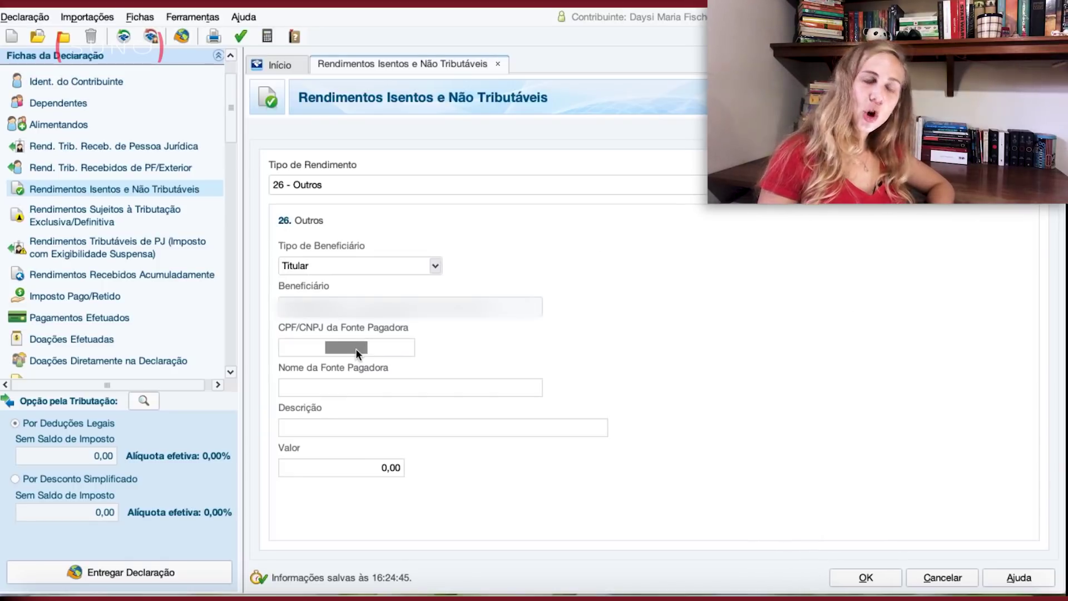
click(373, 385)
click(385, 424)
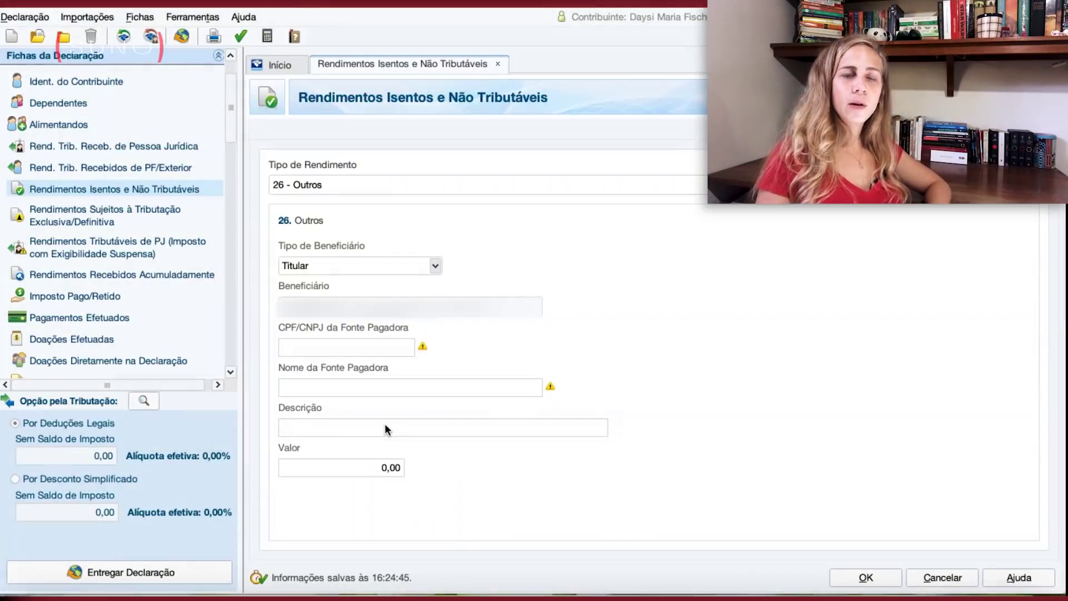
click(364, 468)
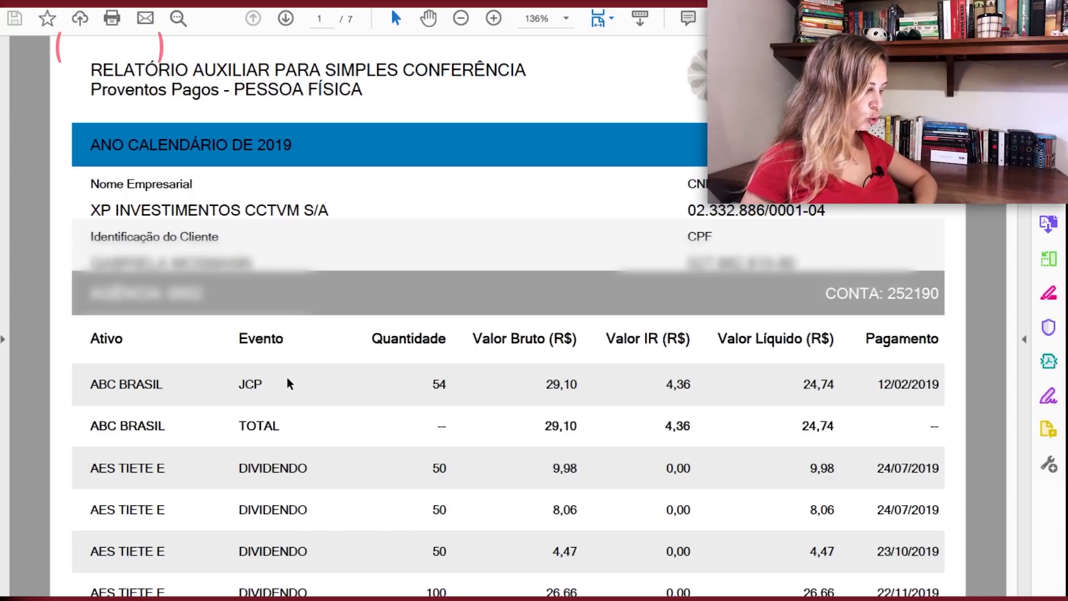
Pick out ABC BRASIL's JCP and its 29,10 gross value in the XP proceeds report.
drag(274, 384, 219, 381)
scroll(560, 435, down, 1)
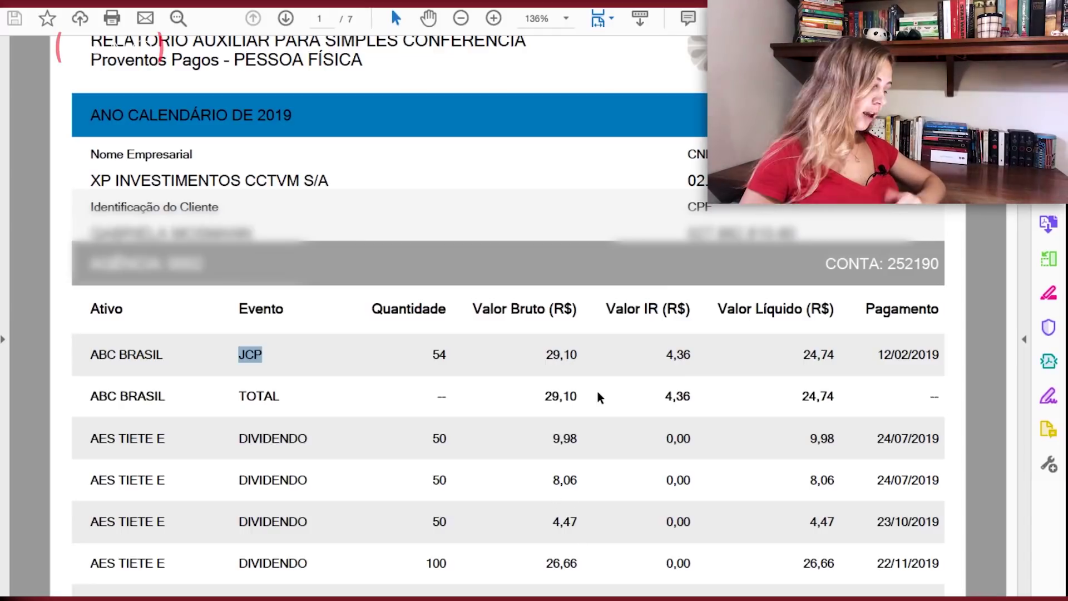
drag(573, 357, 538, 355)
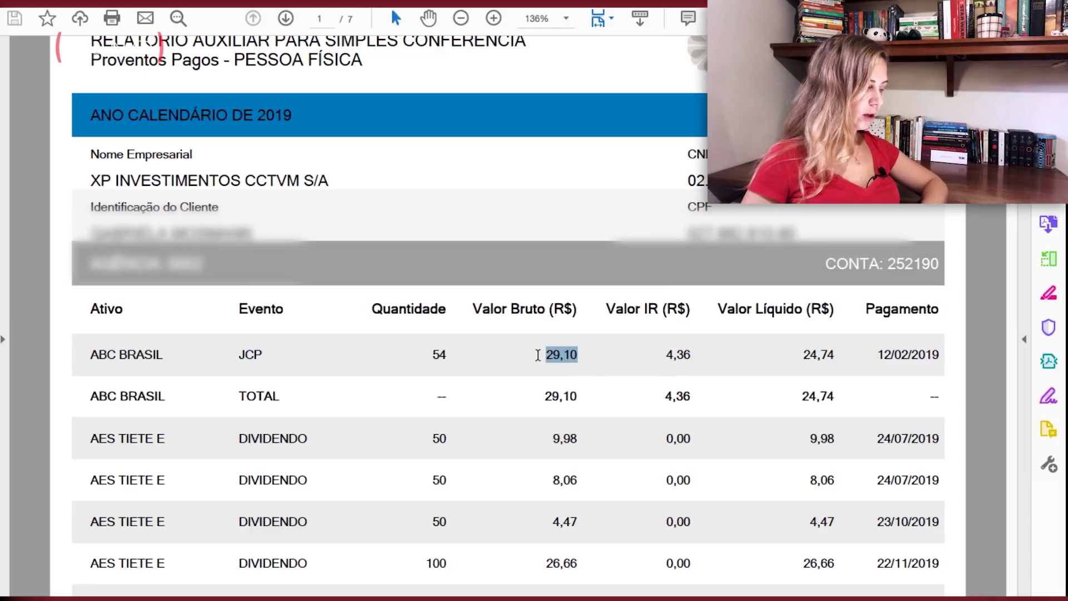
scroll(538, 355, down, 6)
scroll(538, 354, down, 4)
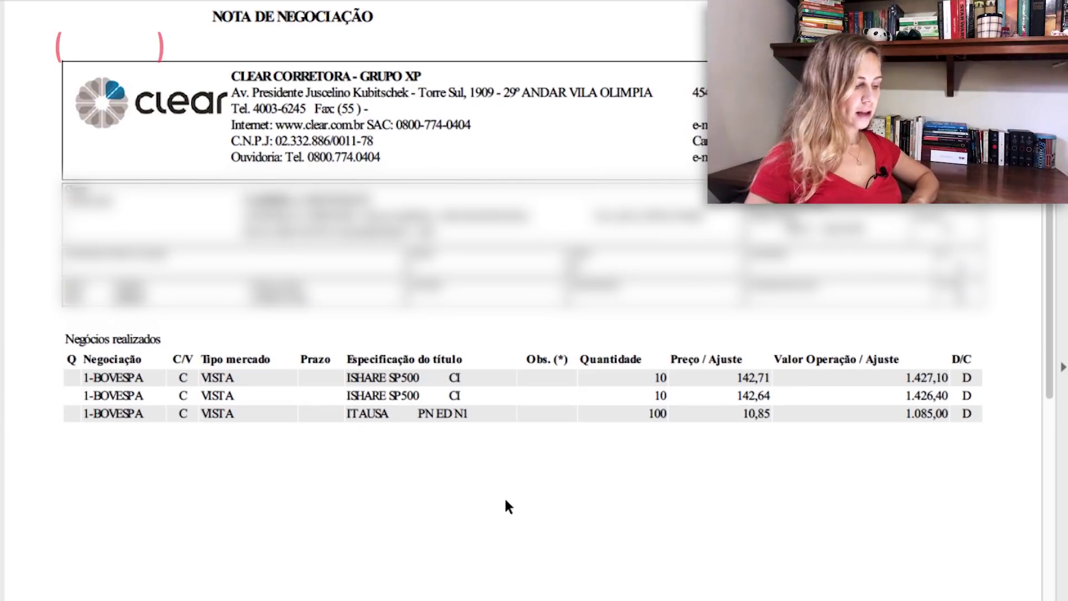
Scroll the Clear trading note and pick out the second trade's quantity of 10.
scroll(778, 479, down, 1)
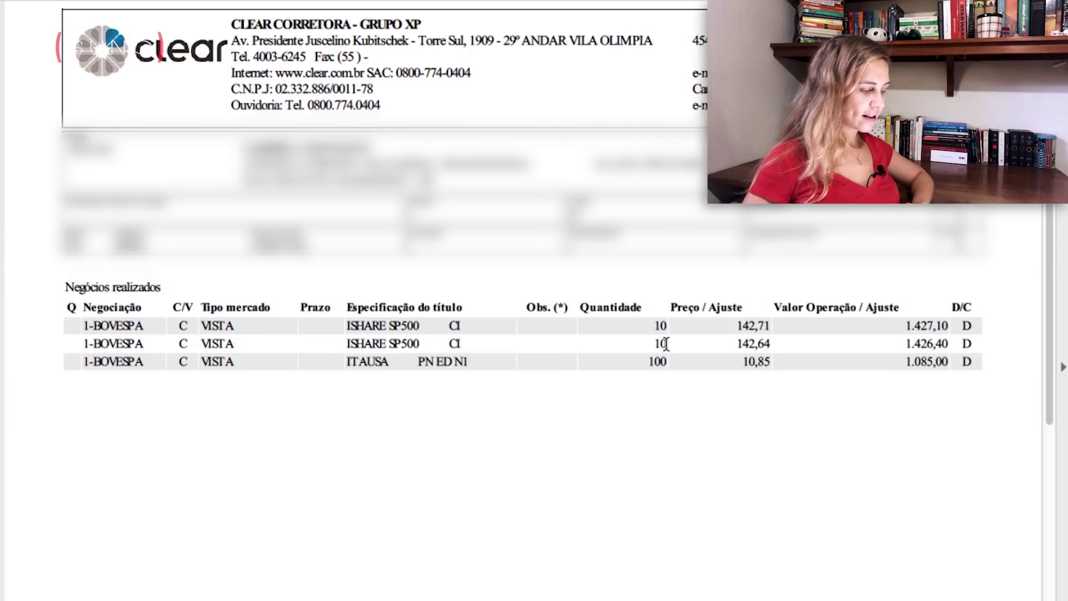
drag(651, 344, 683, 339)
click(900, 441)
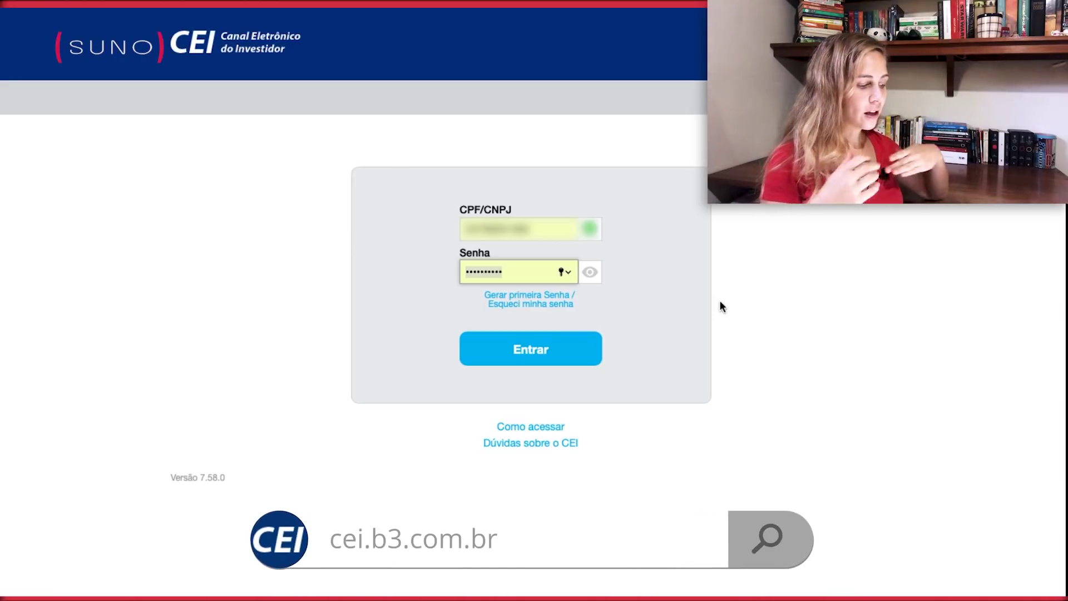
Log in to CEI and review the Ações holdings at 308 - CLEAR CORRETORA - GRUPO XP.
click(549, 351)
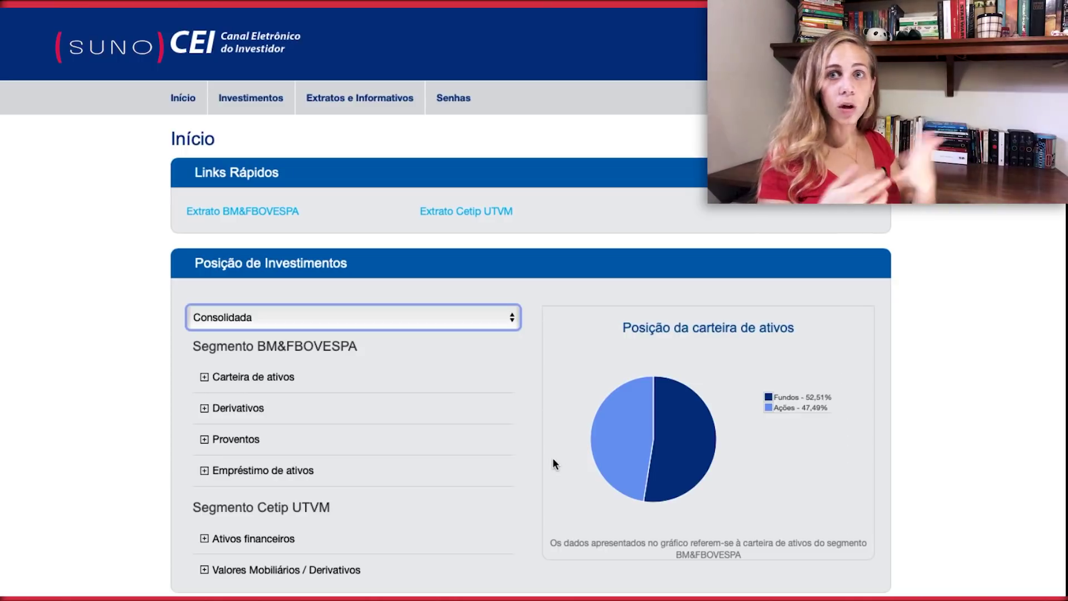
click(358, 315)
click(316, 393)
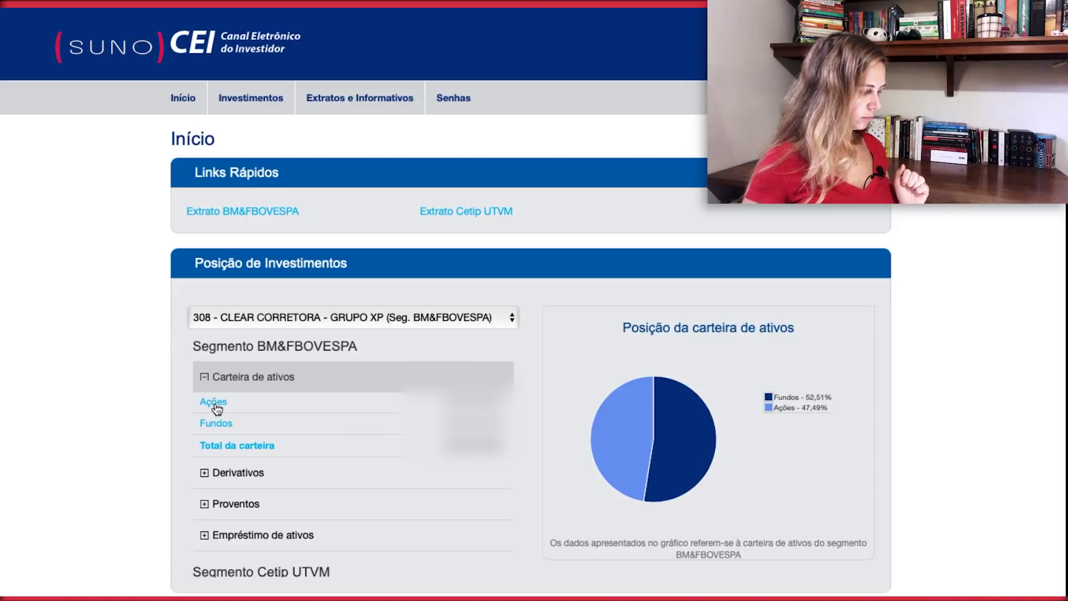
click(215, 404)
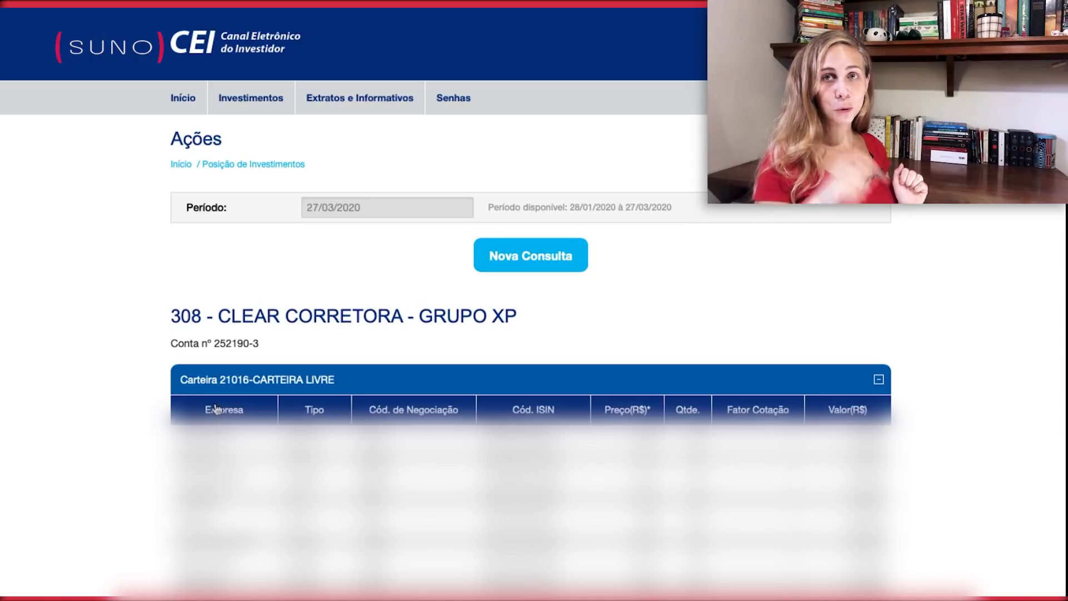
scroll(216, 408, down, 2)
scroll(534, 389, down, 4)
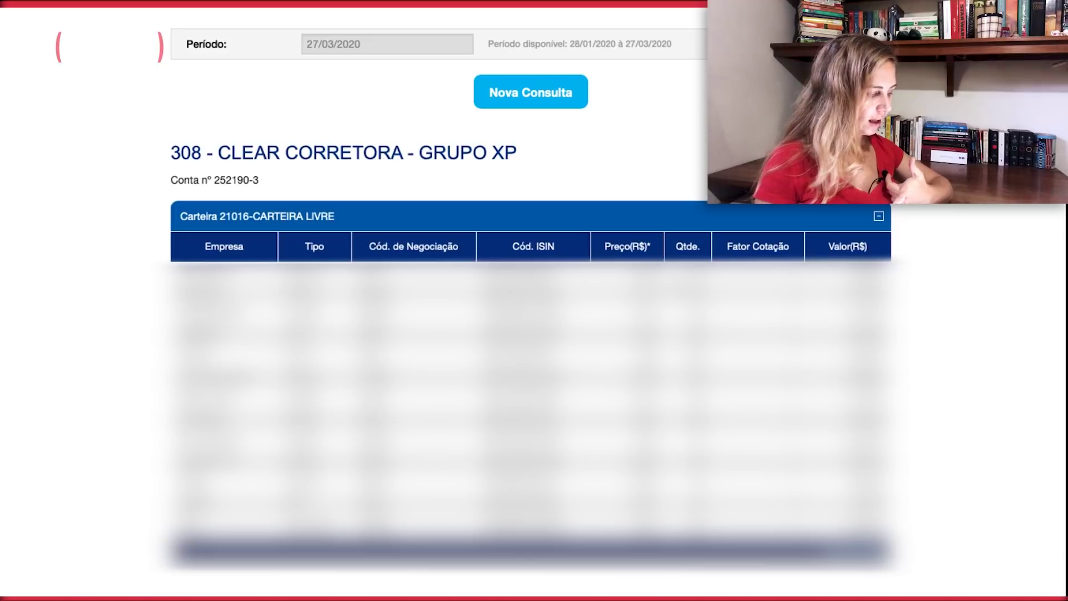
scroll(785, 210, up, 2)
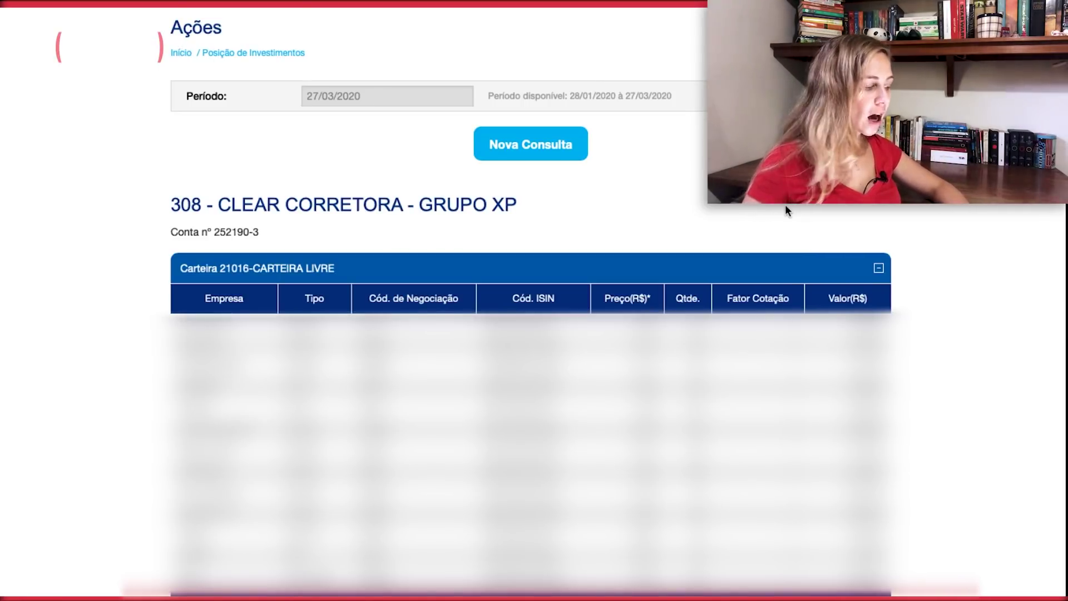
scroll(785, 210, up, 4)
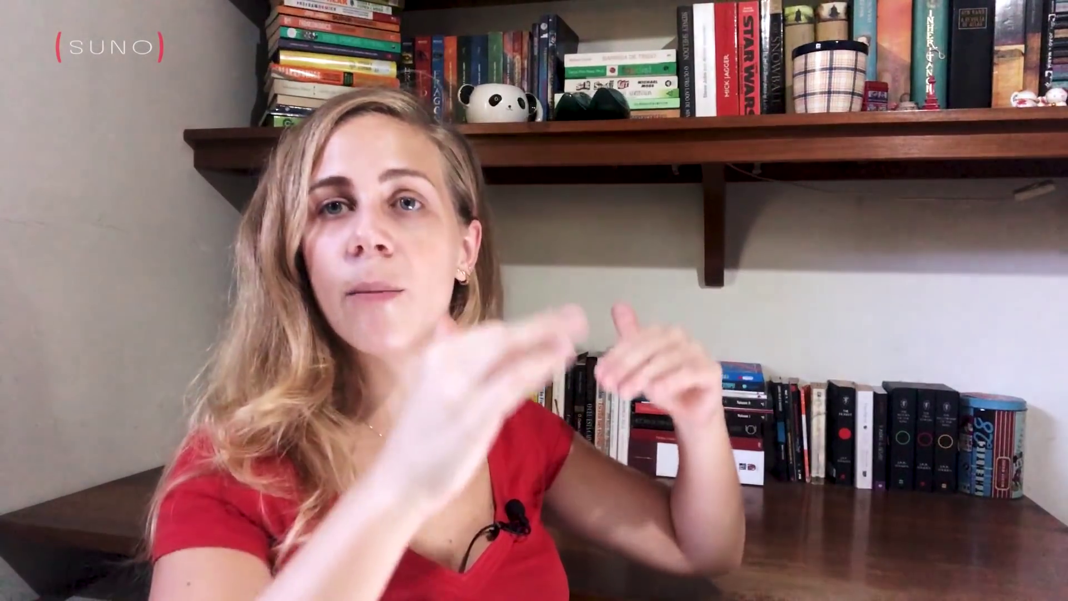